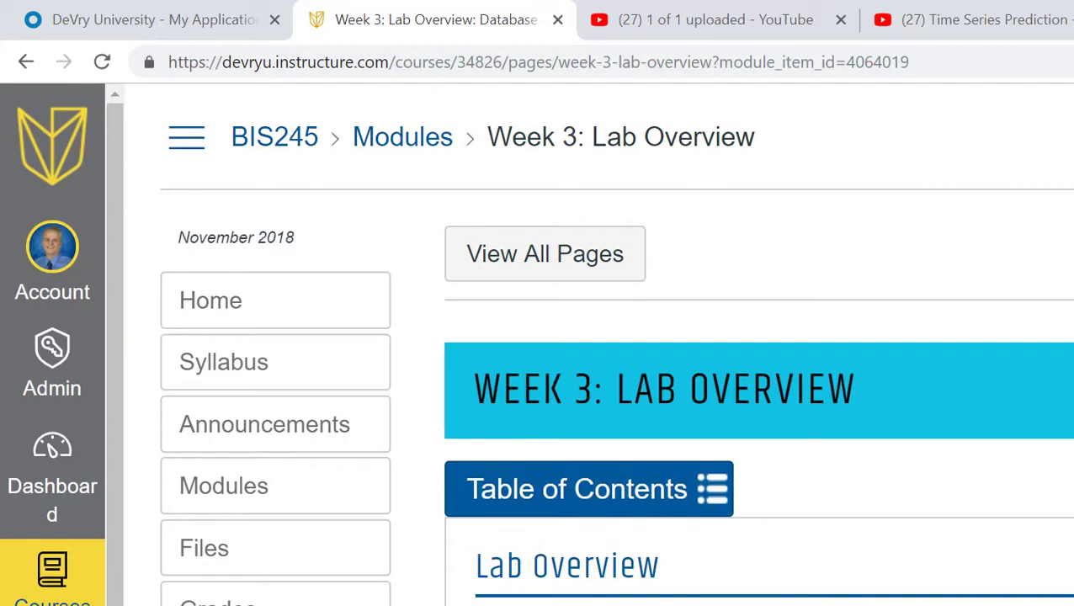
- Open the Week 3: Lab Overview page from the BIS245 course modules, save the starter file Lab3VisioStarterFile_Visio2016 (1).vsdx and open it in Visio
left_click(223, 486)
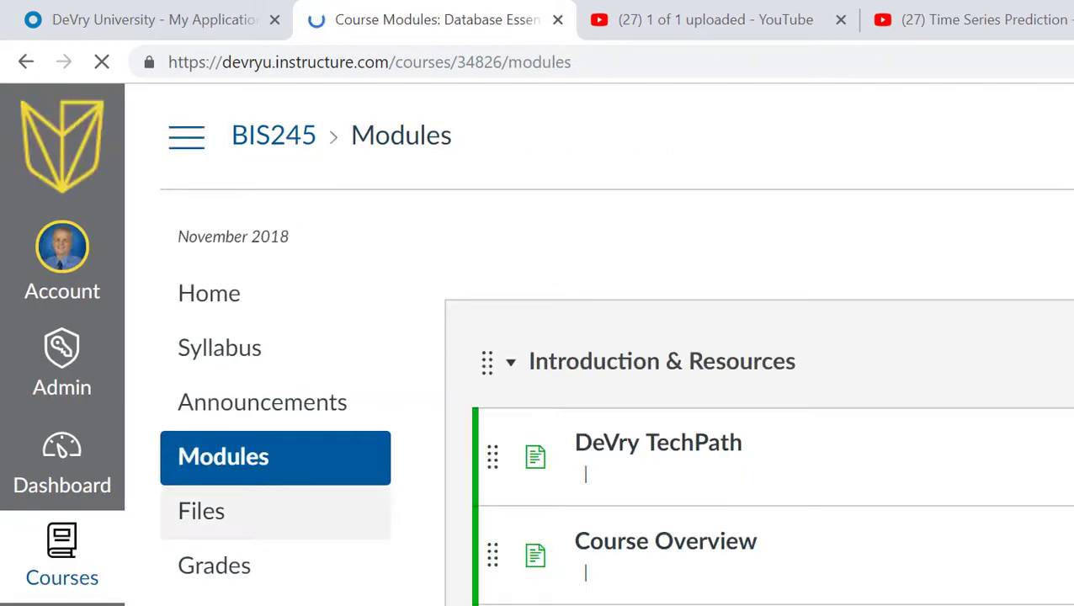
scroll(758, 337, "down", 5)
scroll(758, 337, "down", 15)
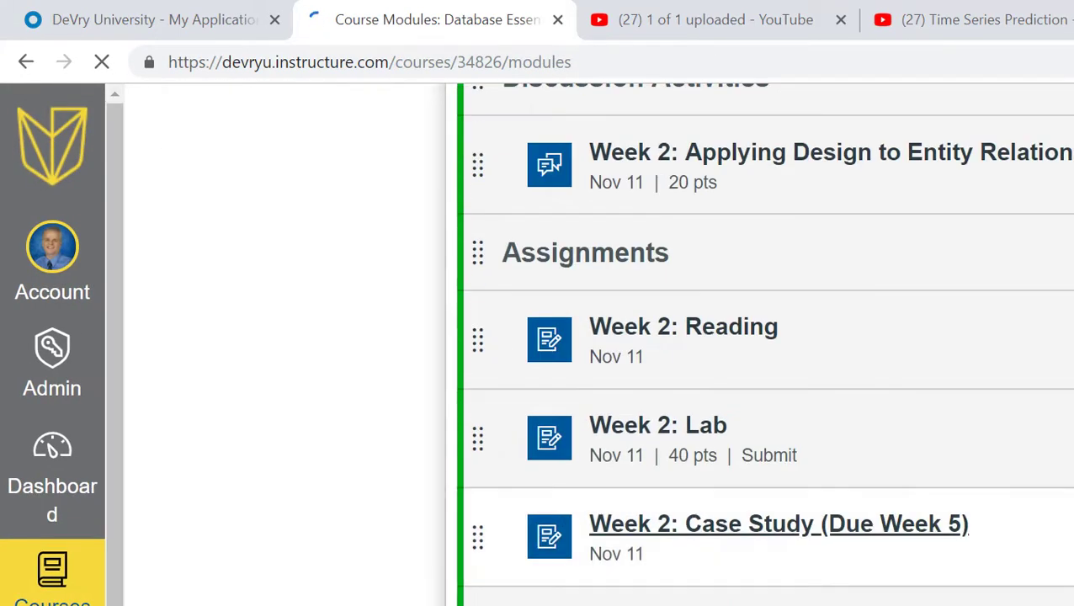
scroll(758, 337, "down", 3)
left_click(684, 429)
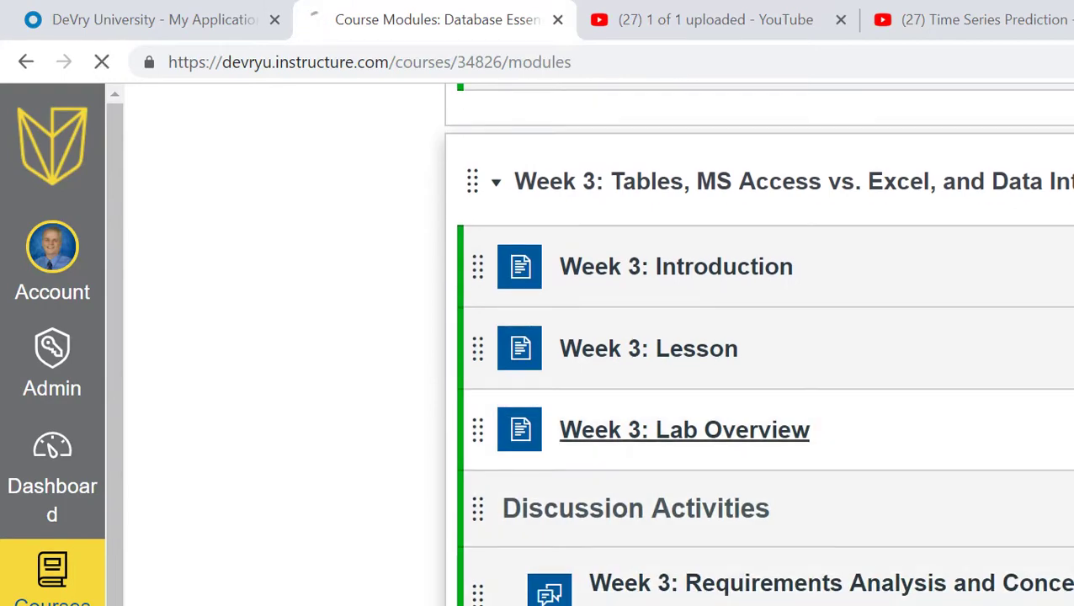
scroll(758, 337, "down", 5)
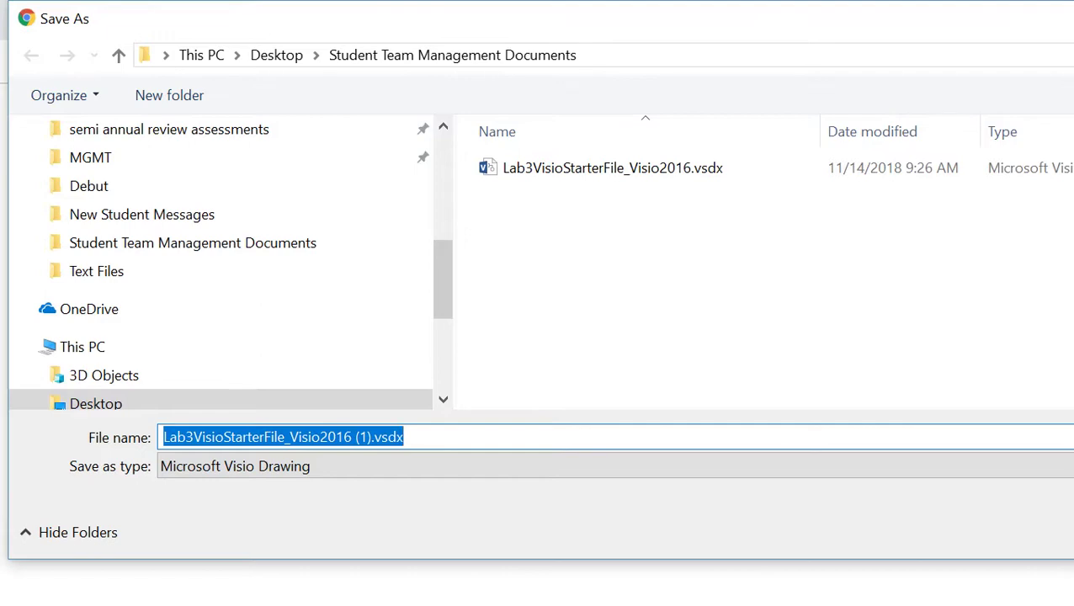
key("Escape")
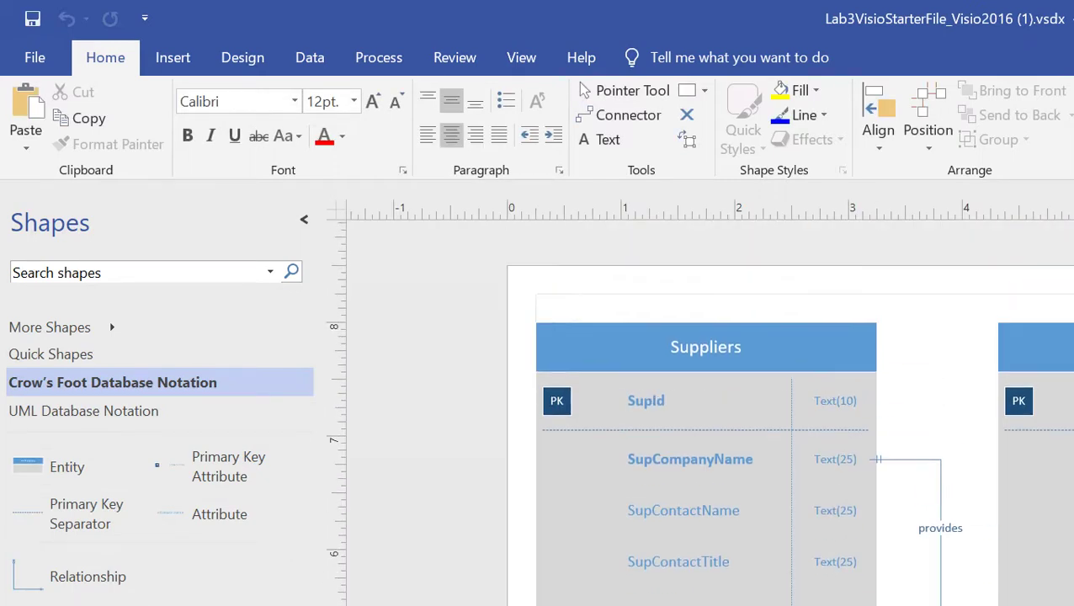
- Add a Crow's Foot Entity shape to the right of the Orders table
scroll(710, 402, "right", 10)
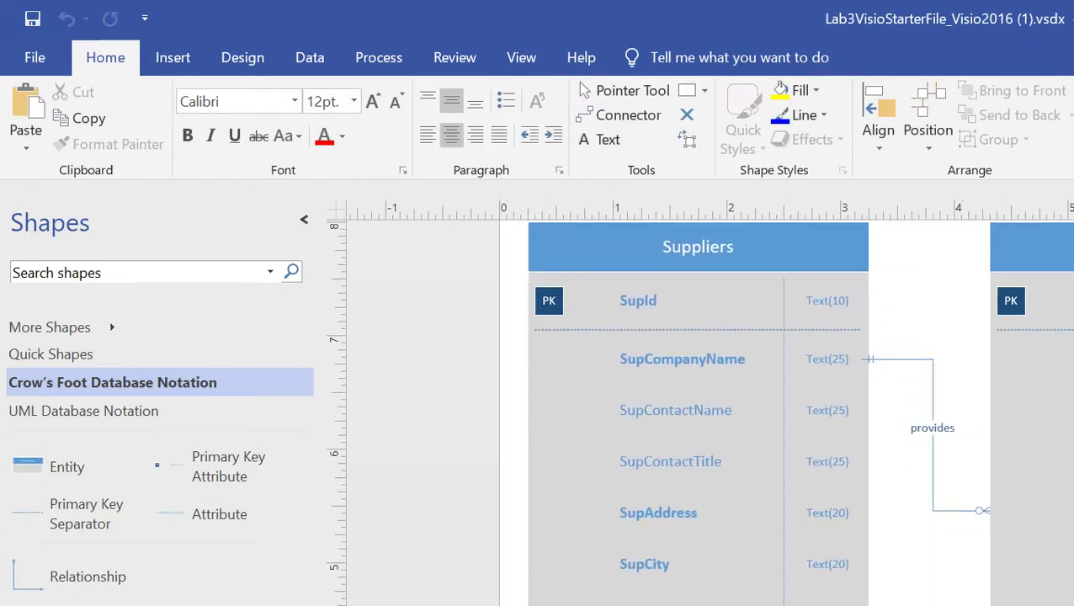
scroll(710, 401, "right", 3)
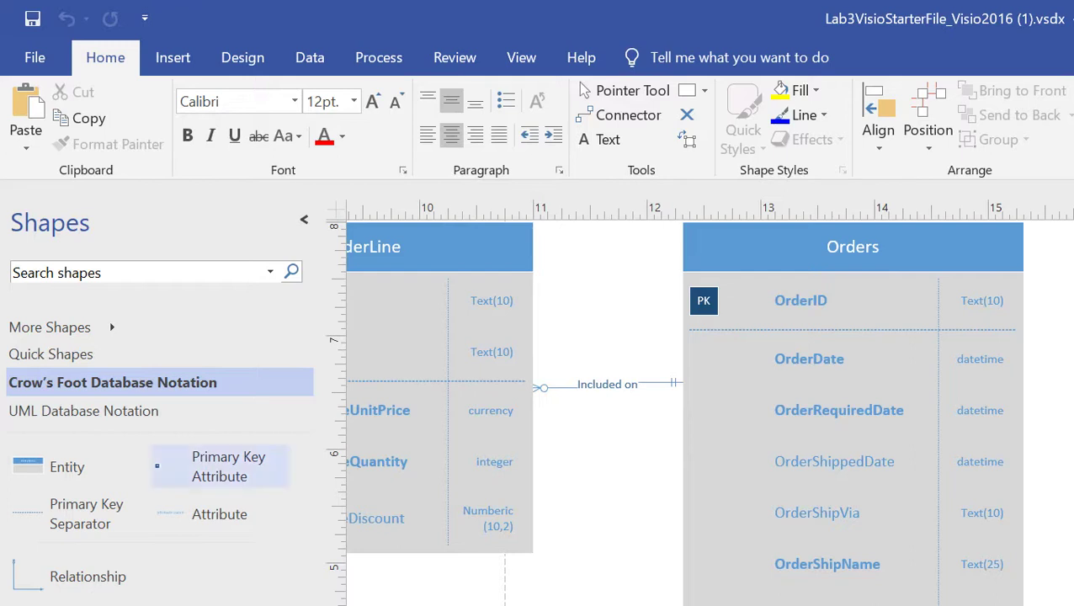
left_click_drag(34, 466, 1073, 312)
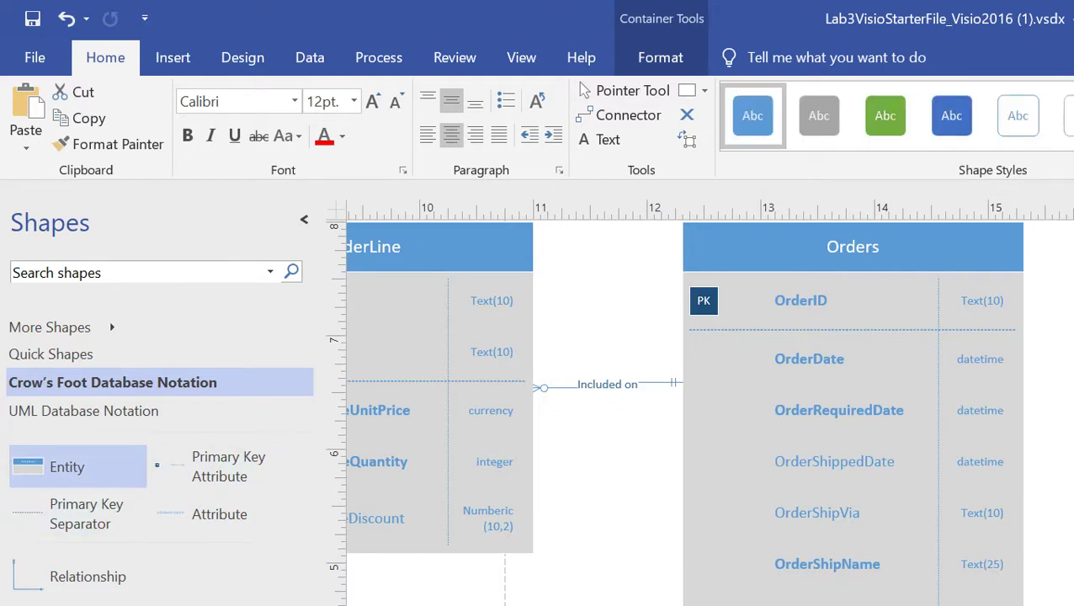
- Edit the title and attribute text of the new entity beside the Orders table
key("ctrl+z")
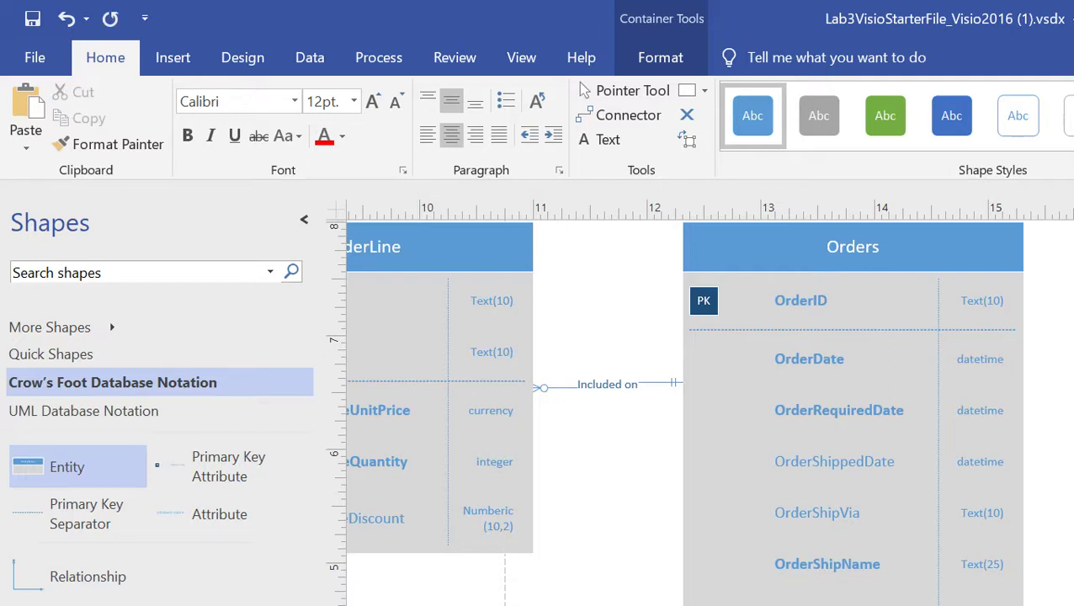
key("ctrl+y")
key("ctrl+z")
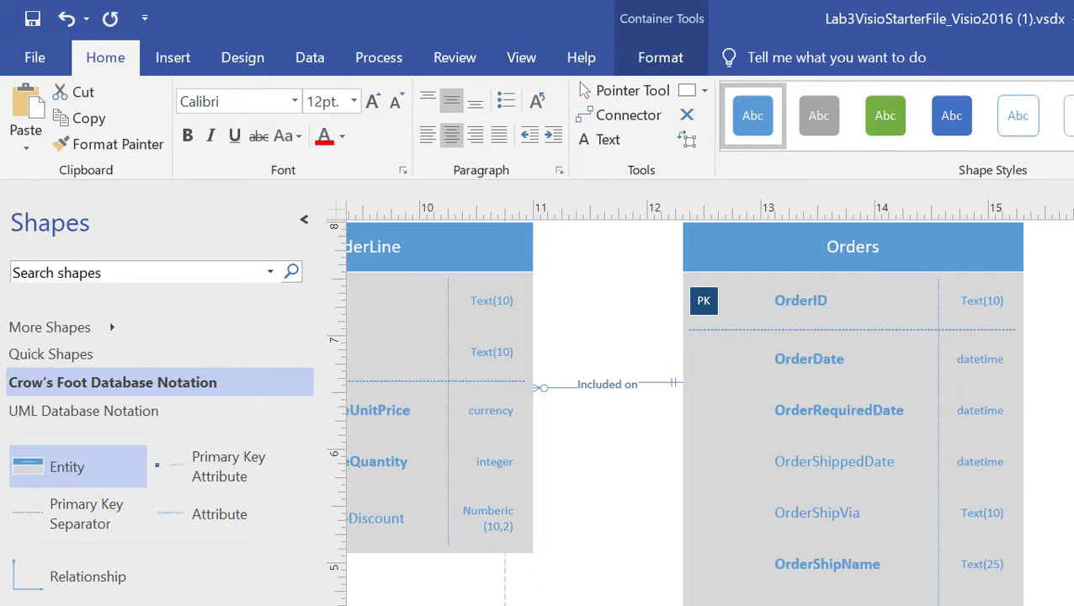
key("Escape")
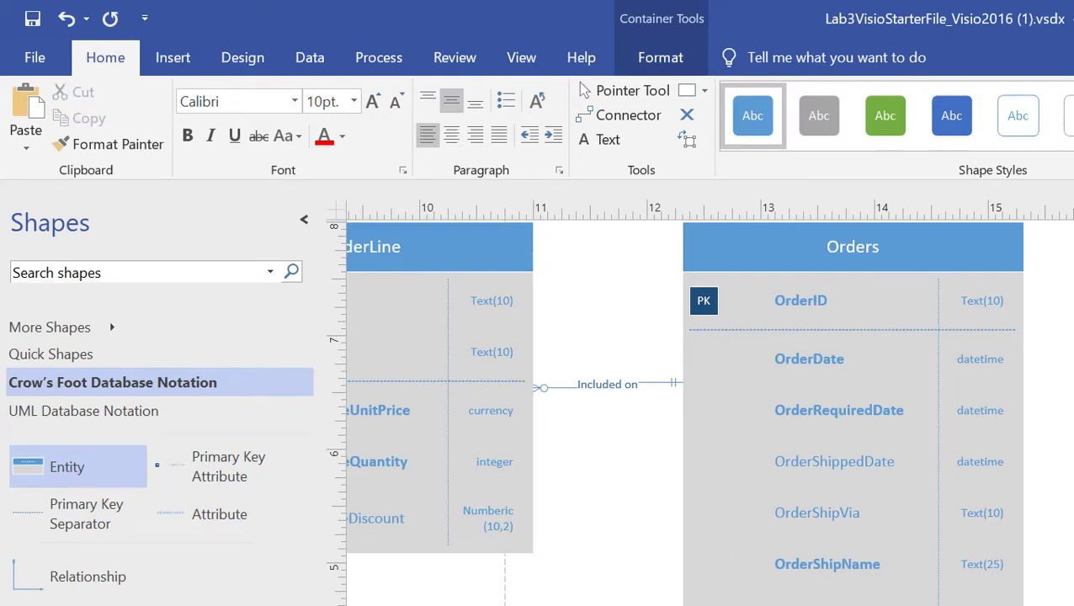
key("ctrl+y")
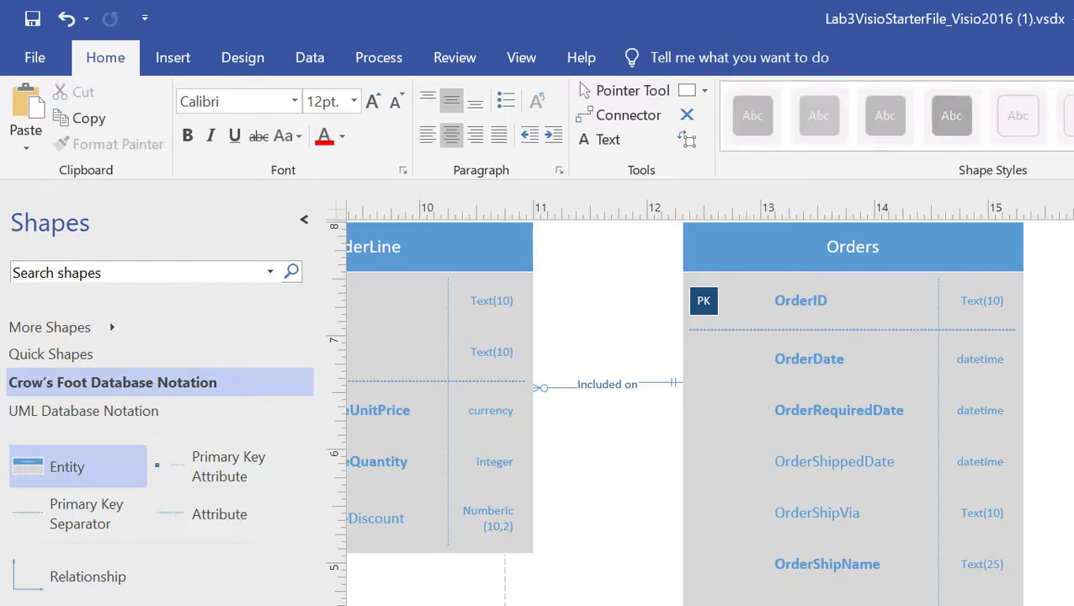
key("ctrl+a")
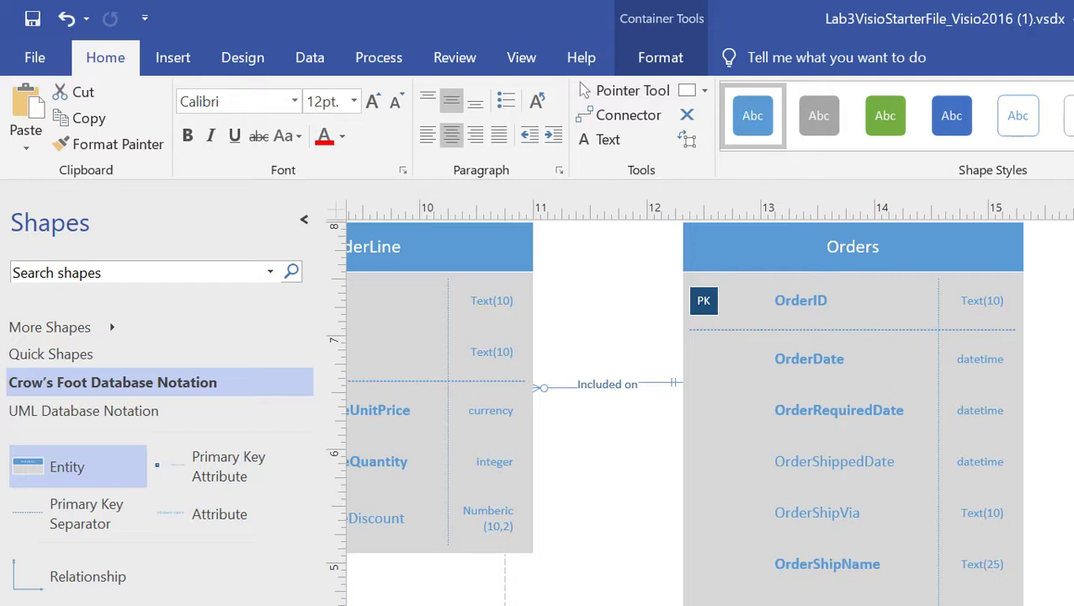
- Add an Attribute shape as a new row inside the Orders table
scroll(699, 413, "up", 3)
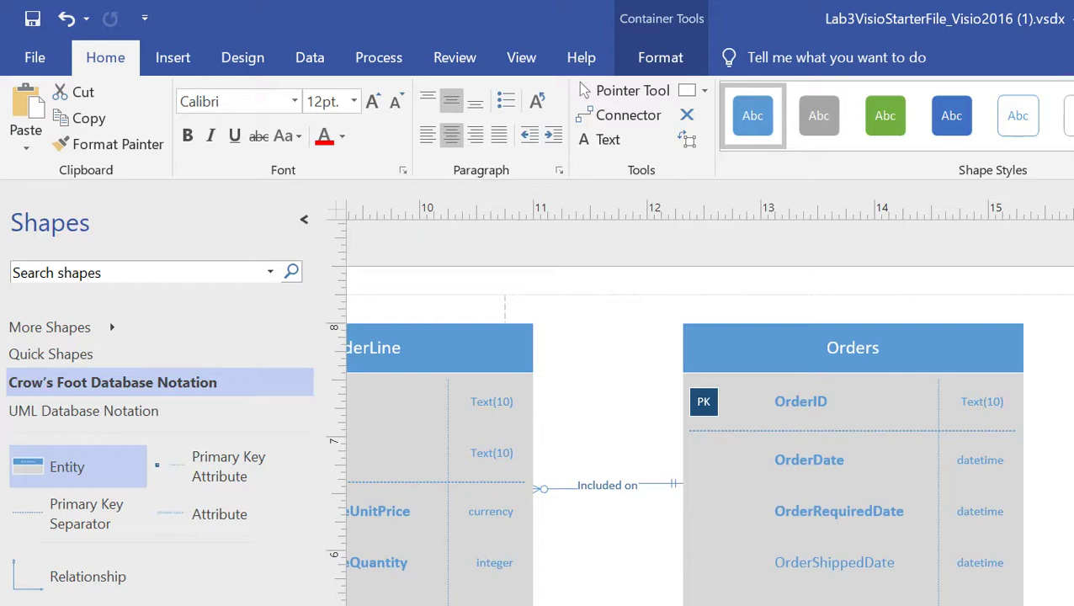
left_click(853, 347)
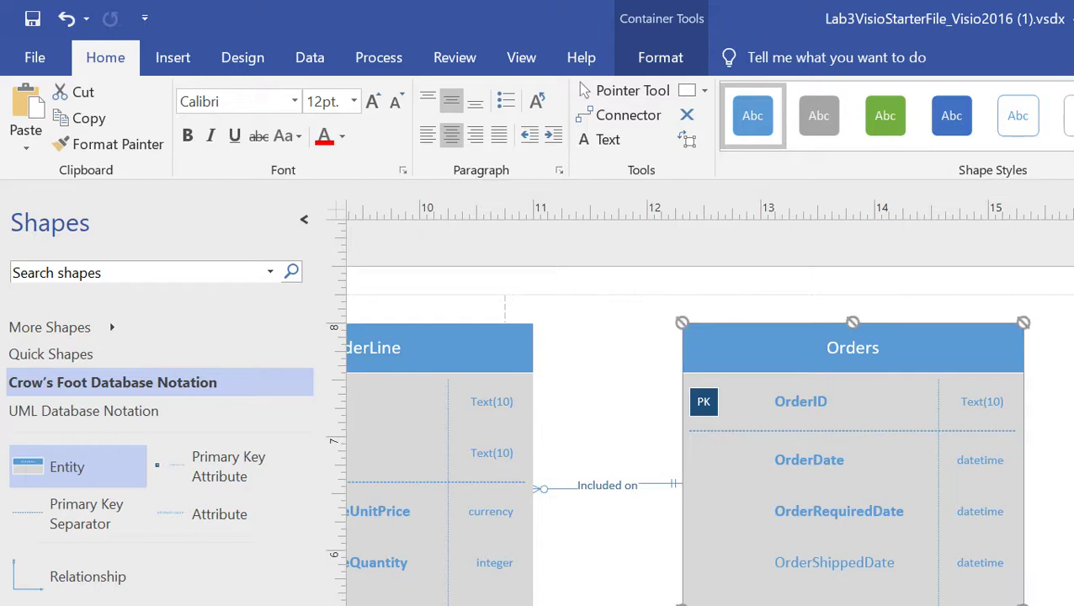
left_click(835, 562)
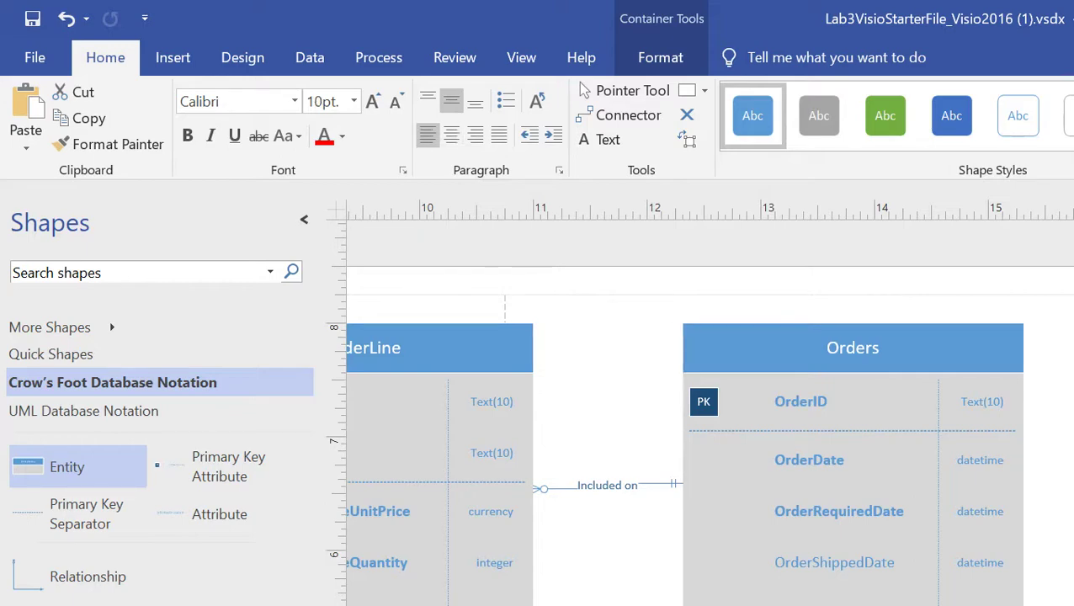
left_click(853, 348)
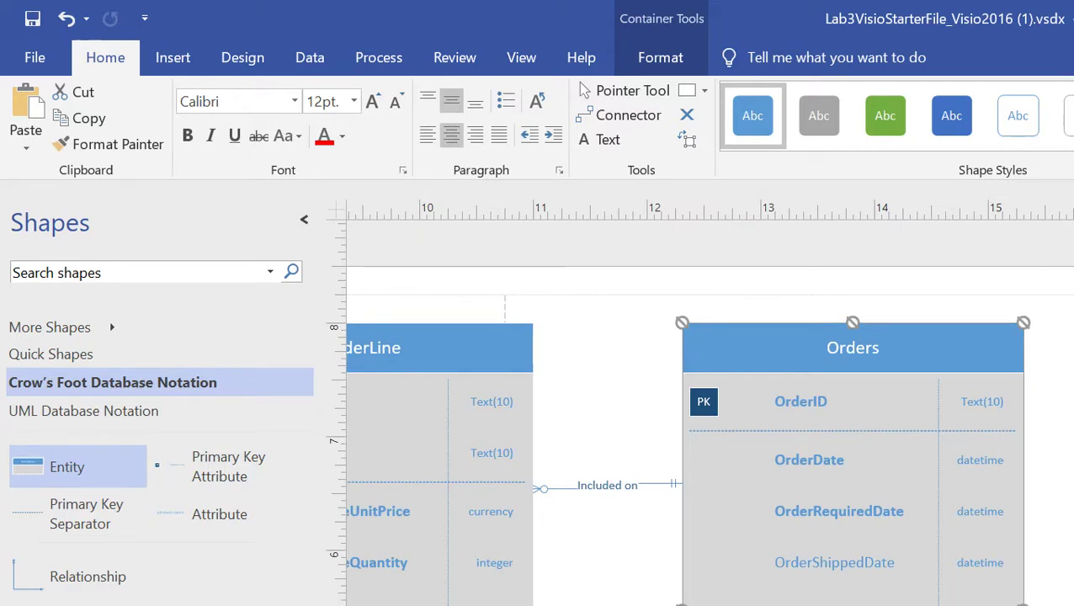
left_click_drag(219, 513, 825, 513)
left_click_drag(826, 601, 836, 603)
- Edit the text of the attribute just added to the Orders table
left_click(836, 602)
left_click(836, 602)
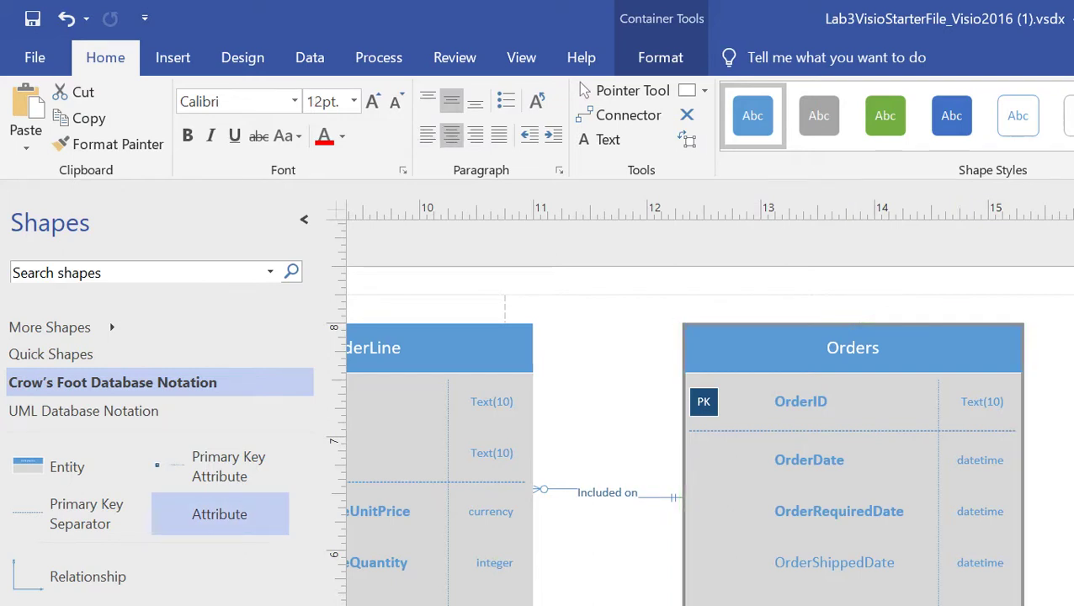
key("ctrl+z")
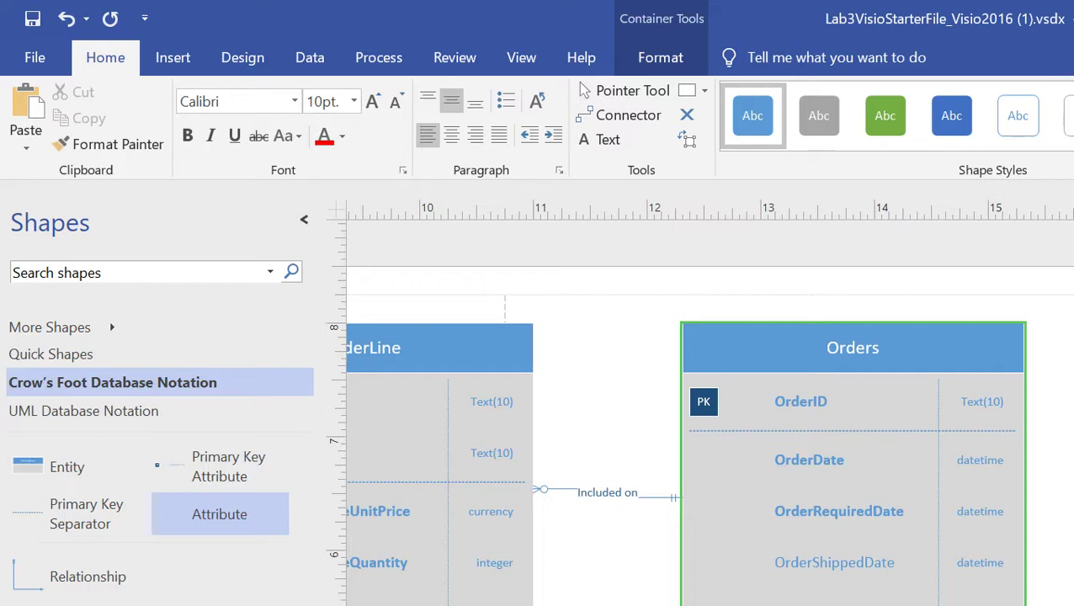
key("Escape")
key("Escape")
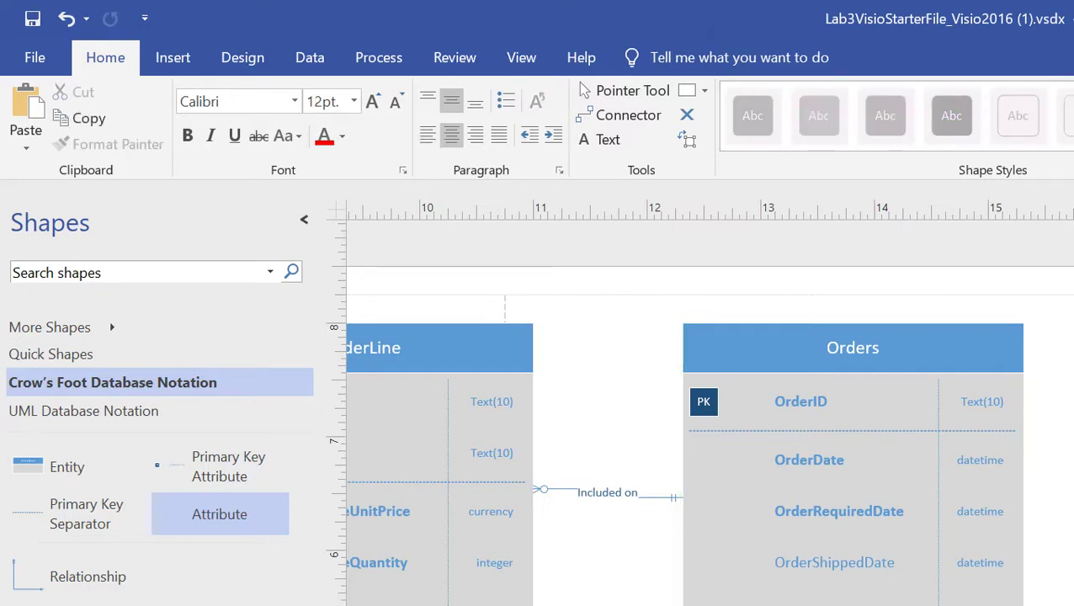
key("ctrl+z")
- Set the new attribute in the Orders table as required and as a foreign key
left_click(853, 347)
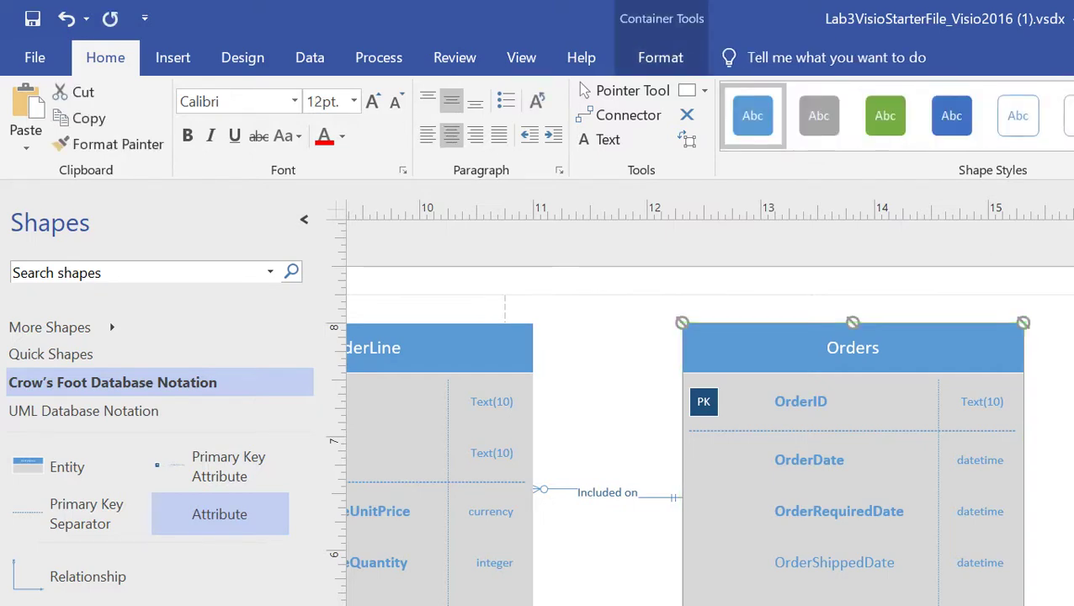
left_click(834, 599)
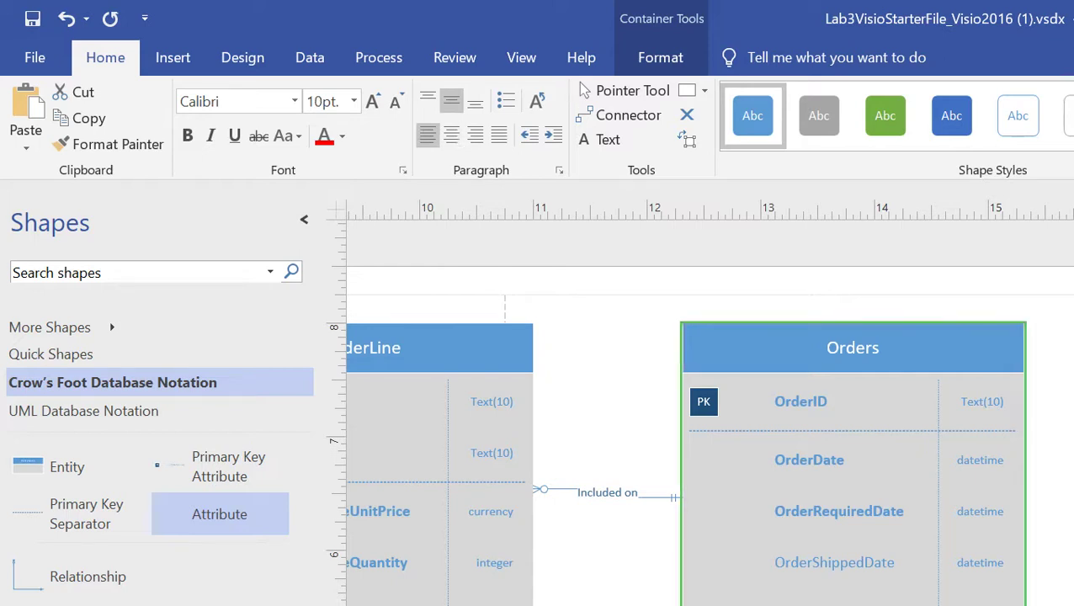
right_click(1022, 603)
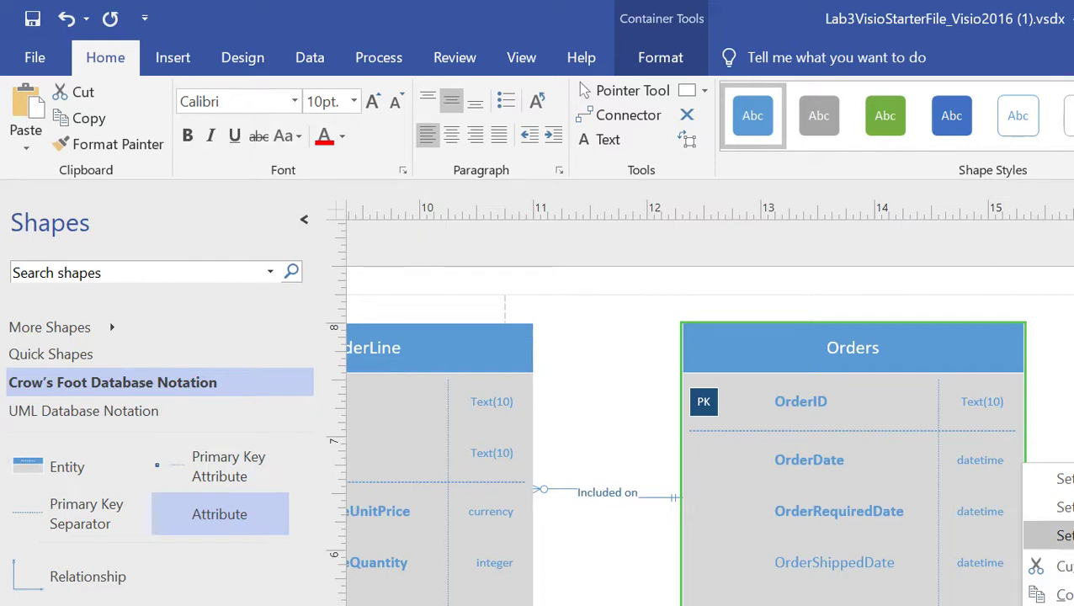
left_click(1063, 536)
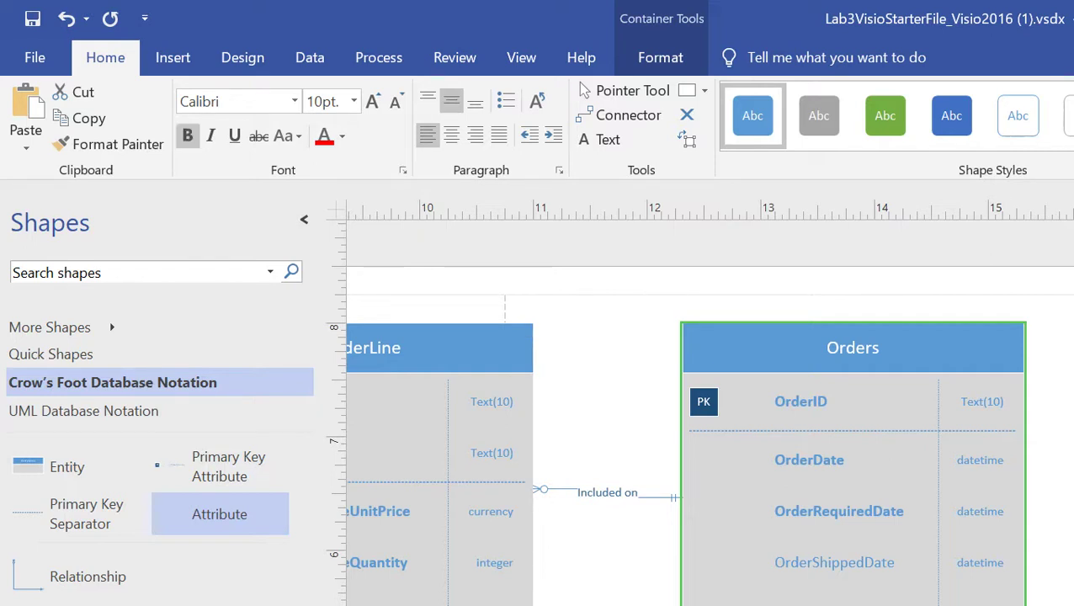
right_click(1021, 602)
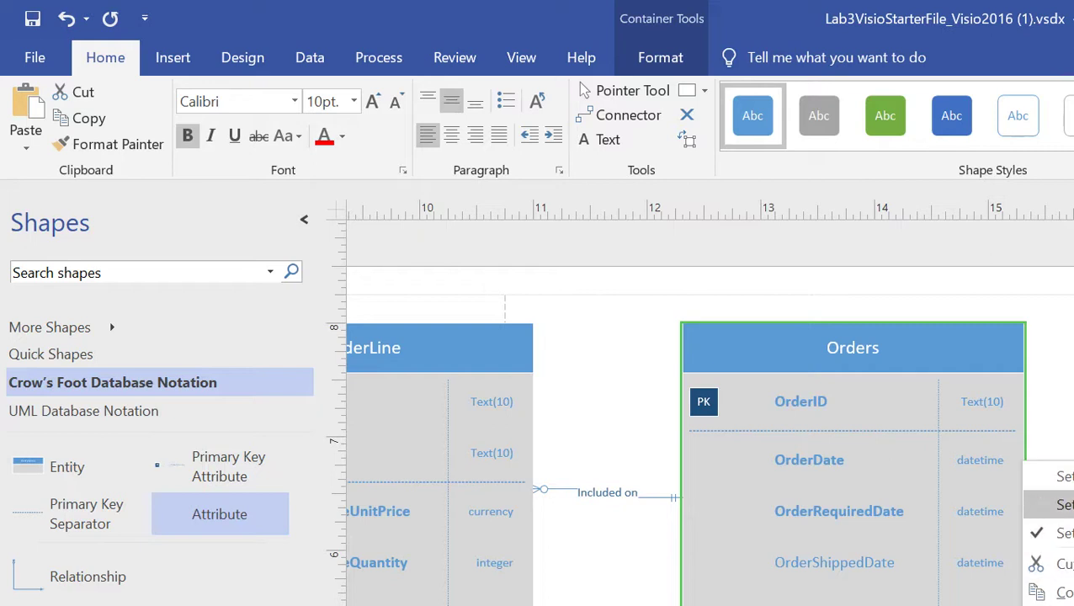
left_click(1063, 505)
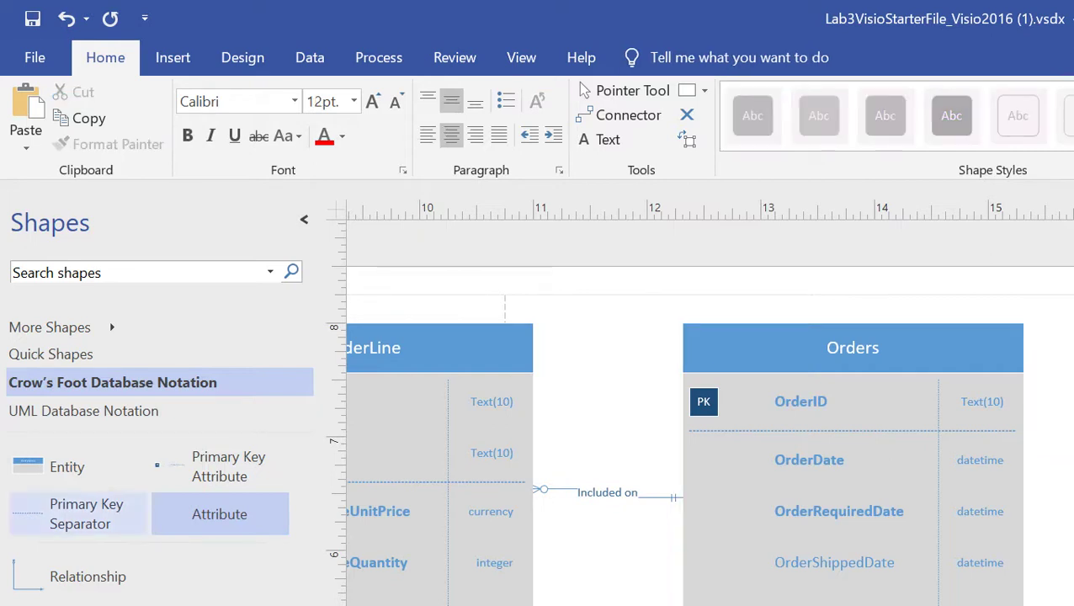
- Place a Relationship connector in the space between the Orders table and the new entity
left_click(88, 577)
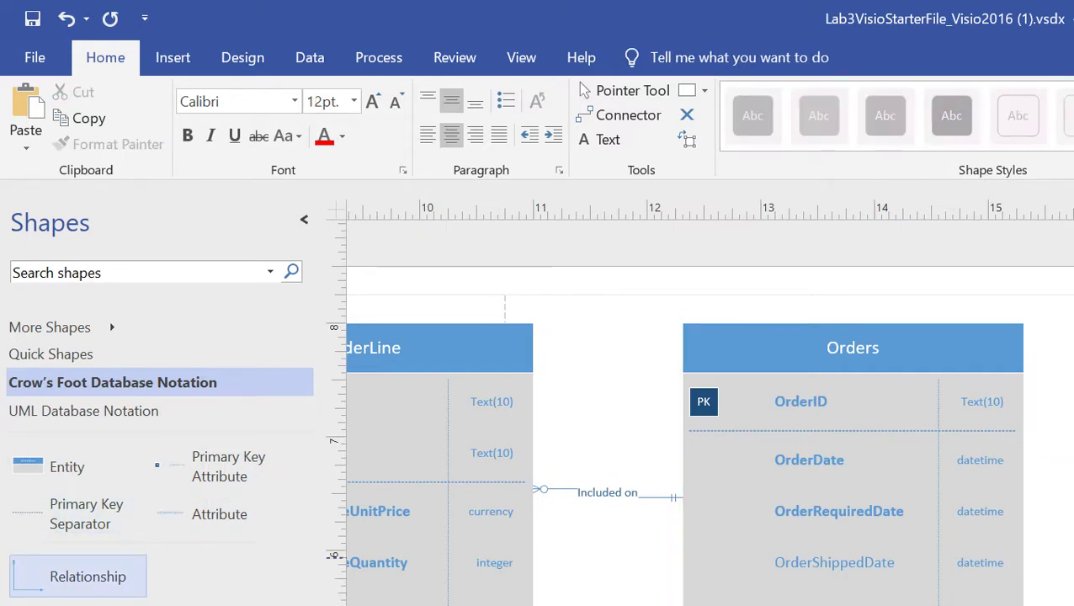
left_click_drag(87, 577, 1062, 590)
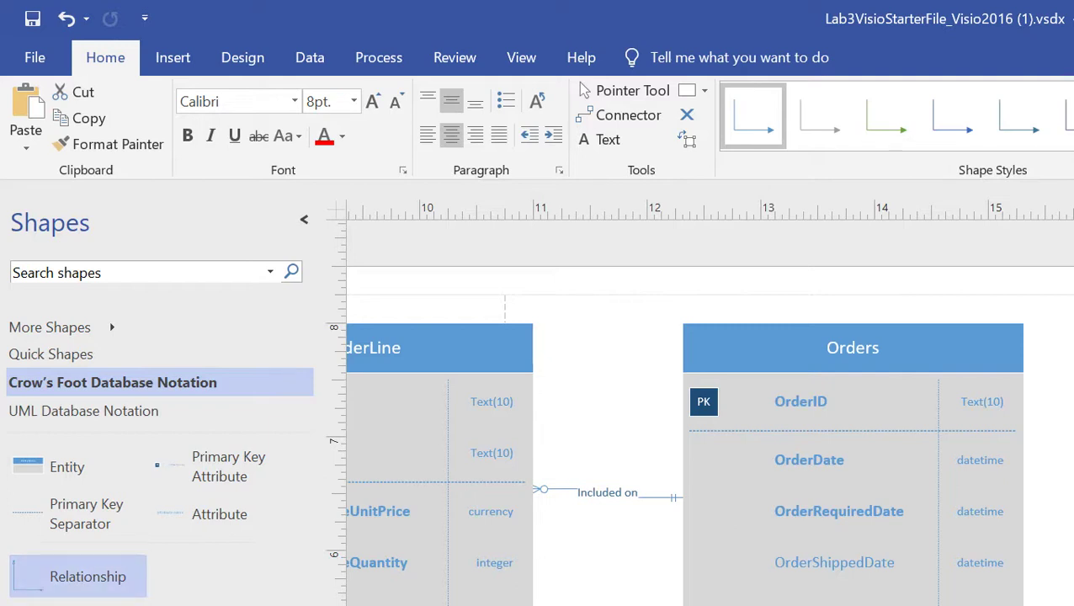
key("ctrl+z")
scroll(707, 463, "right", 3)
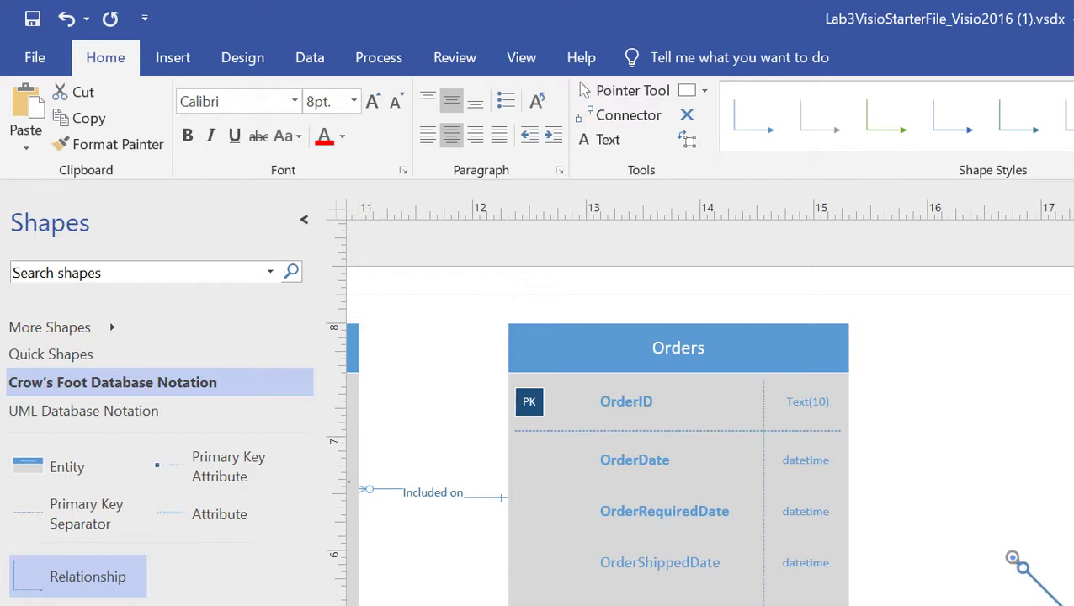
key("Escape")
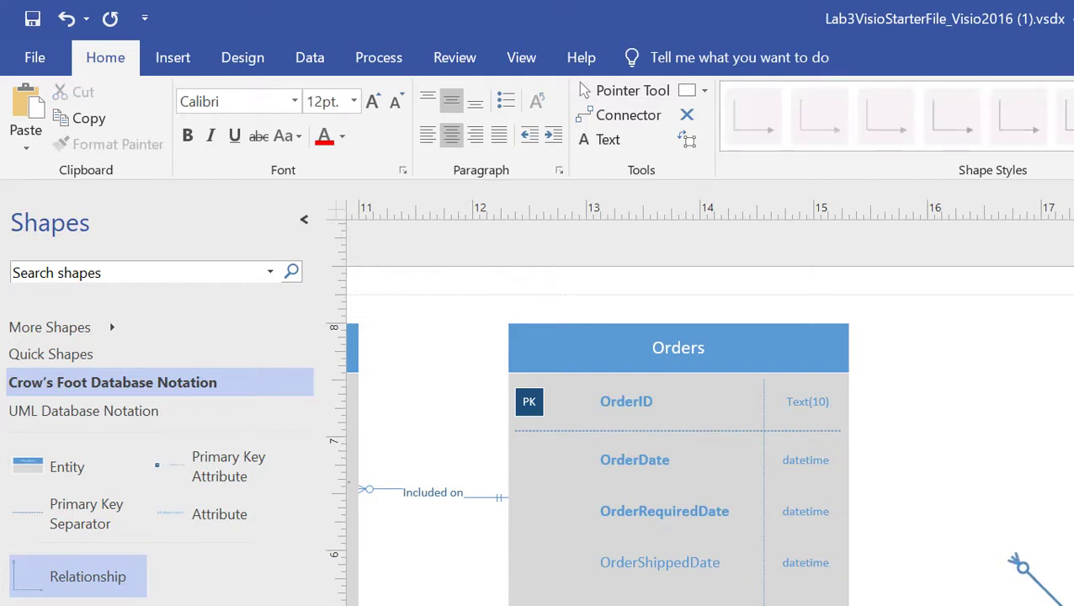
- Attach the relationship's crow's-foot end to the Orders table and its other end to the new entity
left_click(1053, 596)
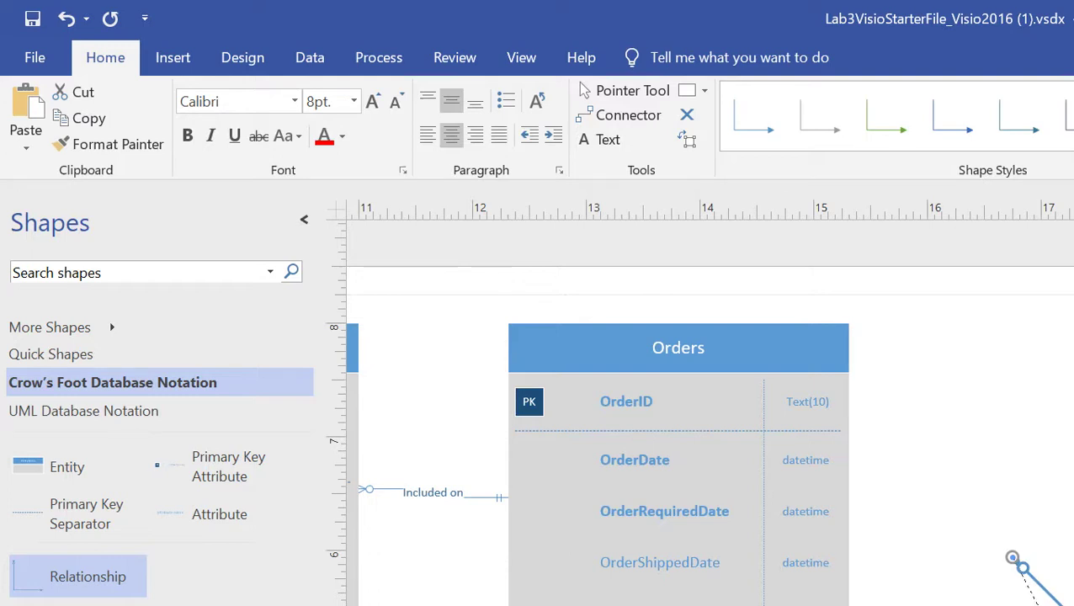
mouse_move(1044, 605)
left_mouse_down()
mouse_move(914, 605)
mouse_move(1025, 605)
left_mouse_up()
left_click(1054, 509)
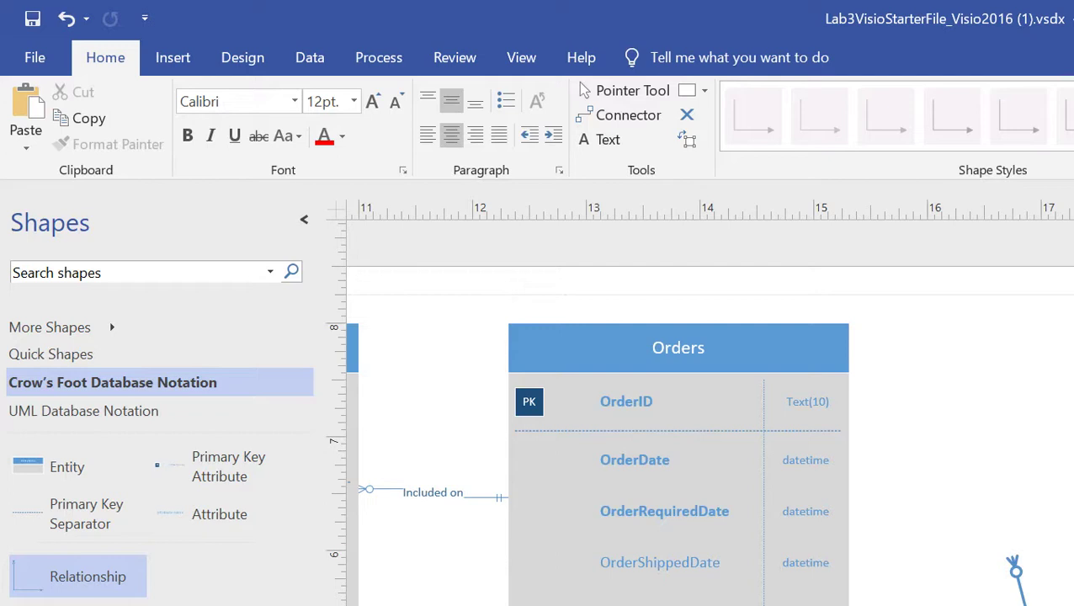
left_click_drag(1025, 602, 860, 604)
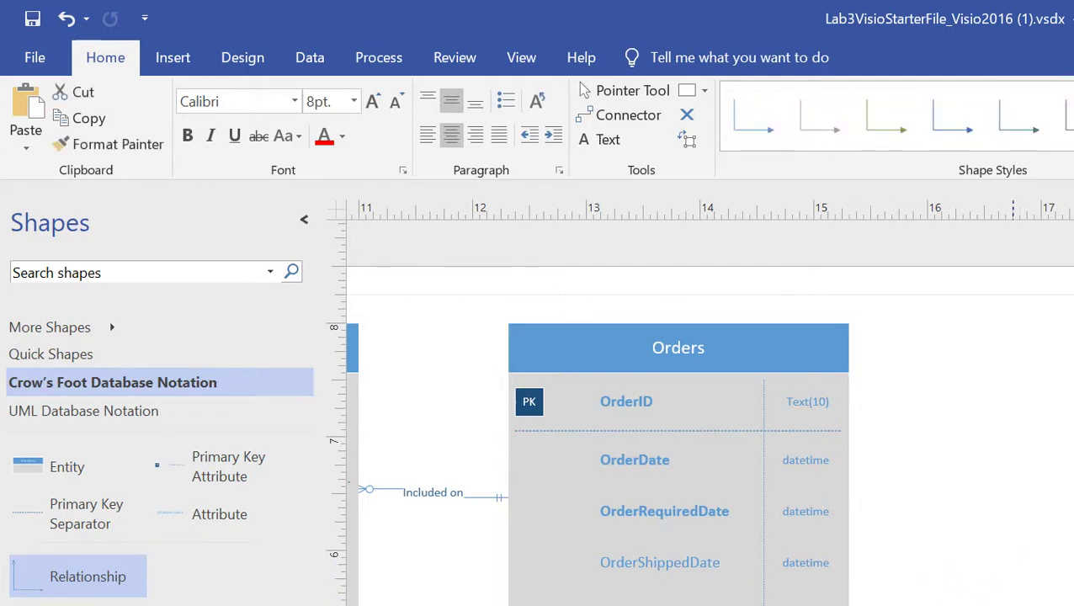
left_click_drag(1073, 547, 1073, 490)
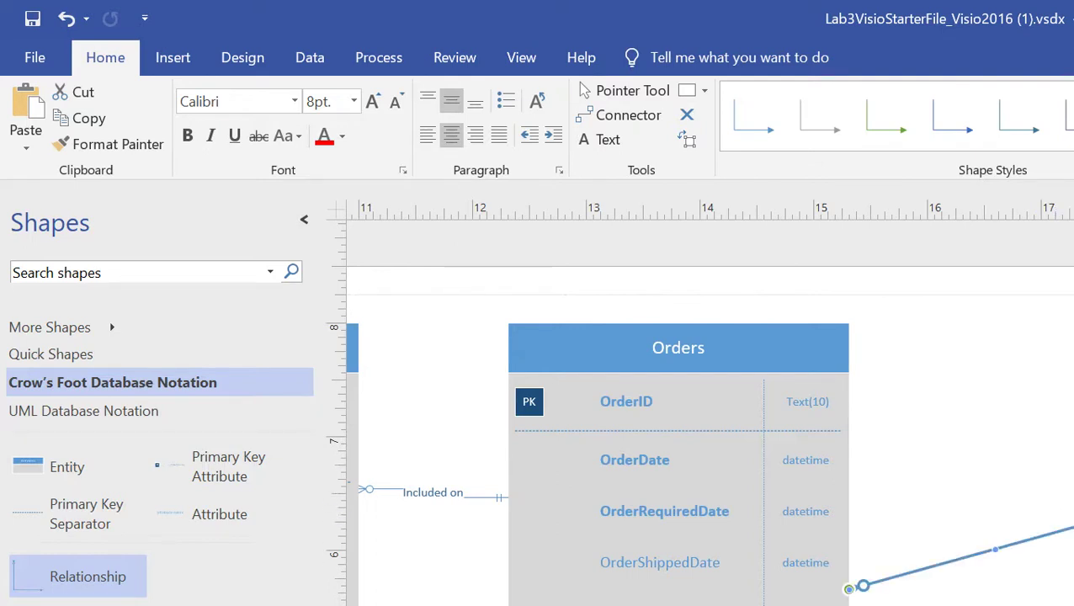
left_click_drag(1073, 348, 1073, 348)
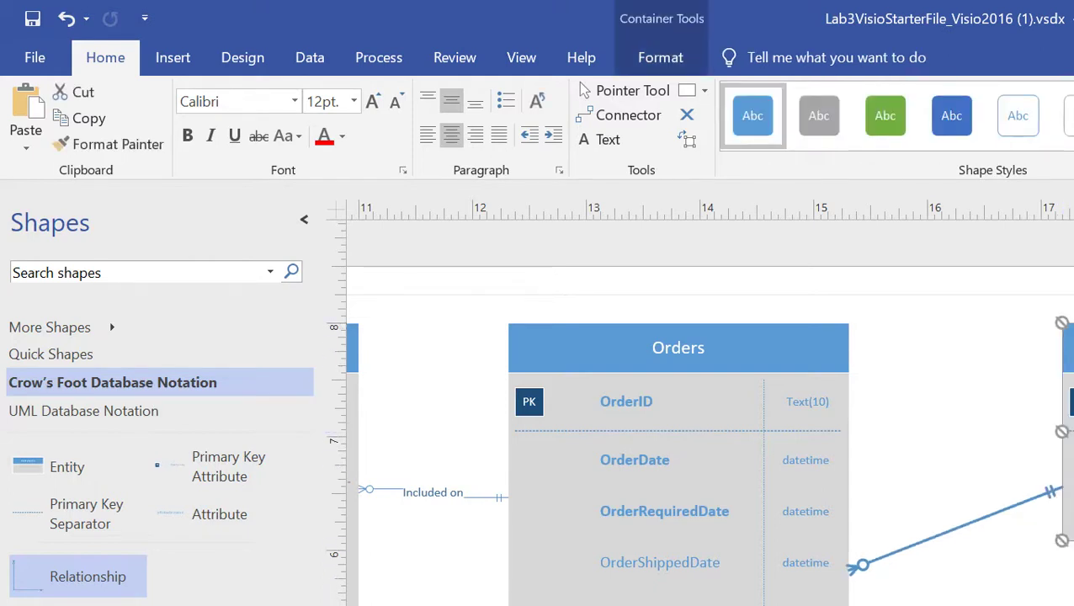
- Label the relationship line between the Orders table and the new entity "Place"
double_click(954, 528)
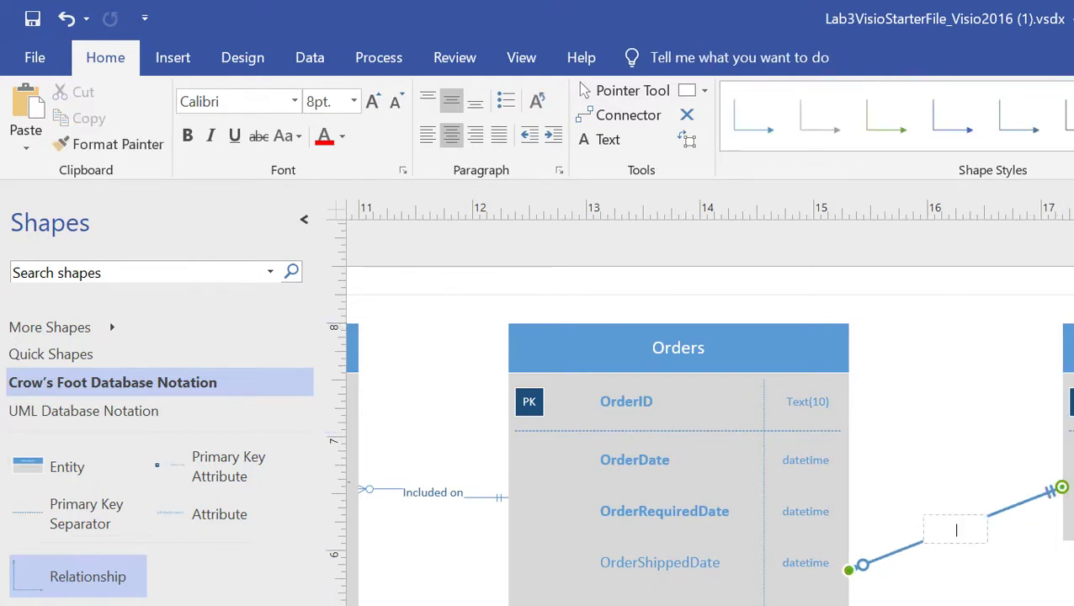
type("Pl")
key("BackSpace")
key("BackSpace")
type("Place")
key("Escape")
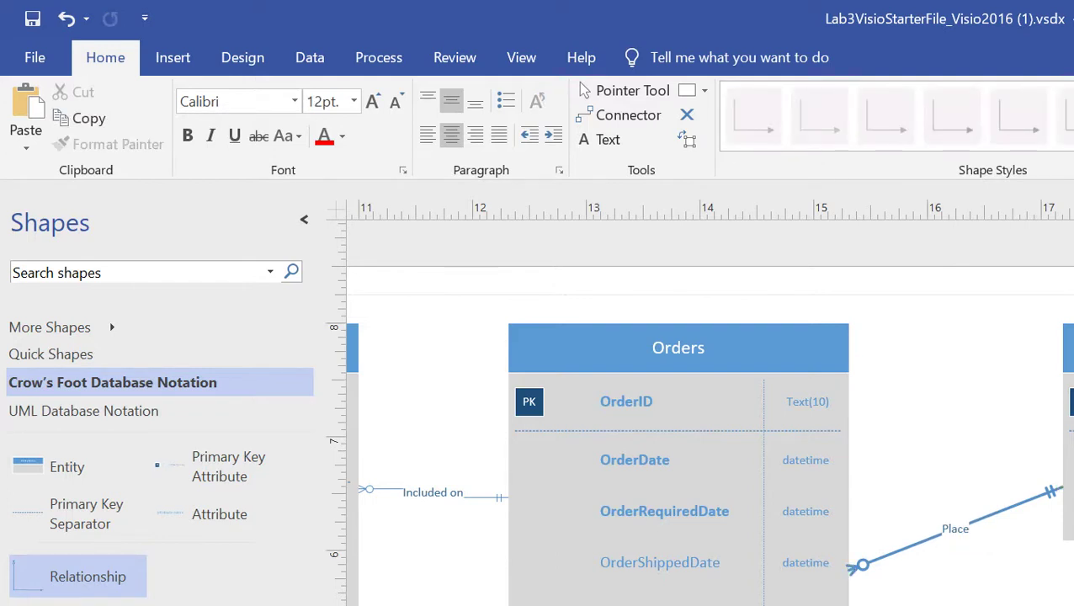
- Switch to the lab instructions in Word, look up the list of customer columns from CustID to CustPhone, and return to Visio
left_click(1069, 348)
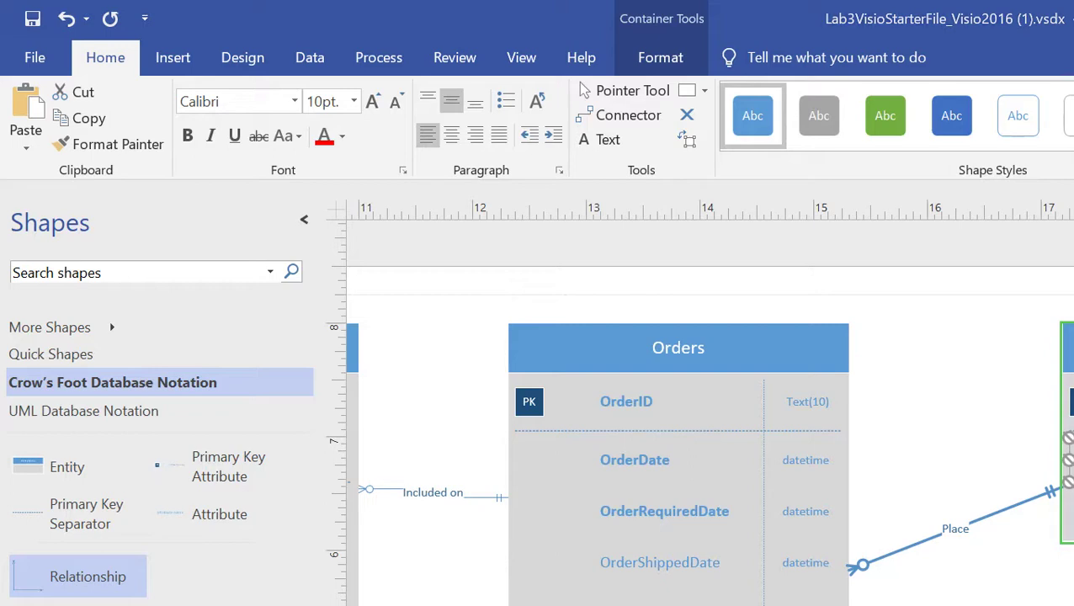
key("alt+Tab")
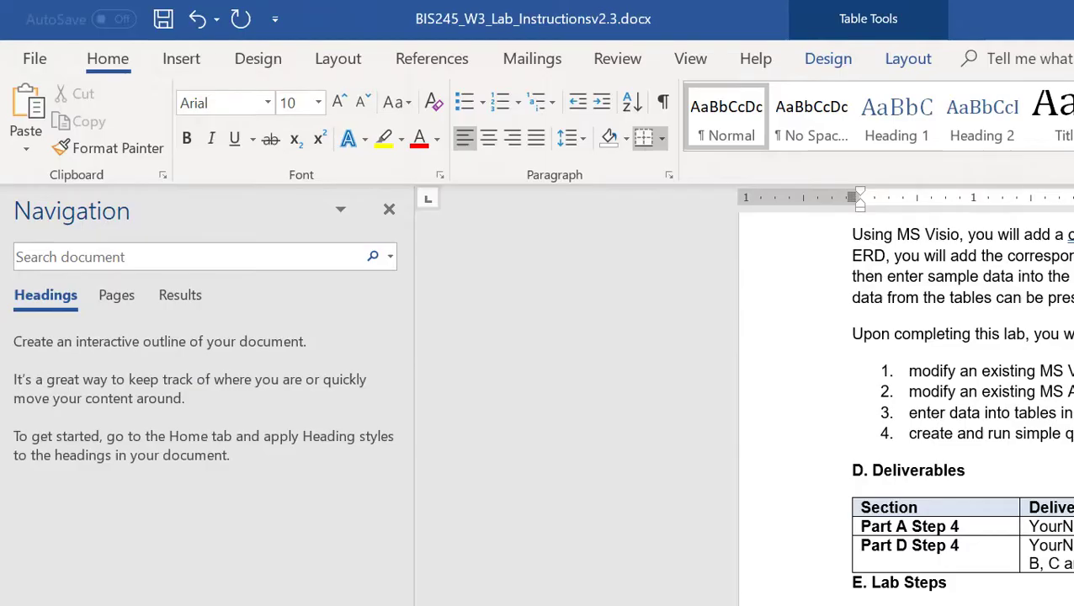
scroll(959, 404, "down", 15)
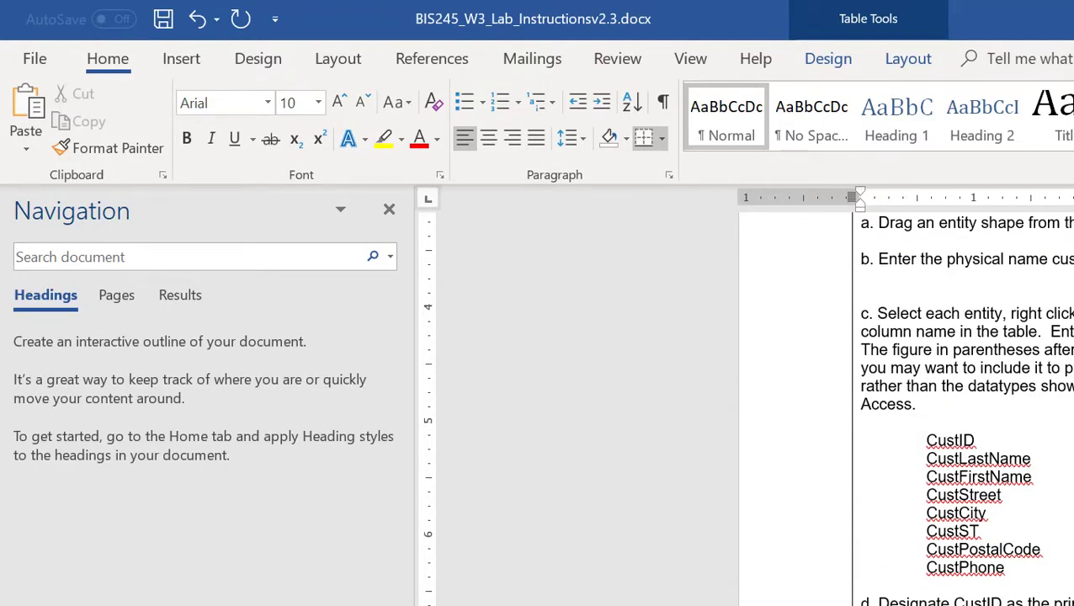
mouse_move(928, 441)
left_mouse_down()
mouse_move(976, 459)
mouse_move(1005, 569)
left_mouse_up()
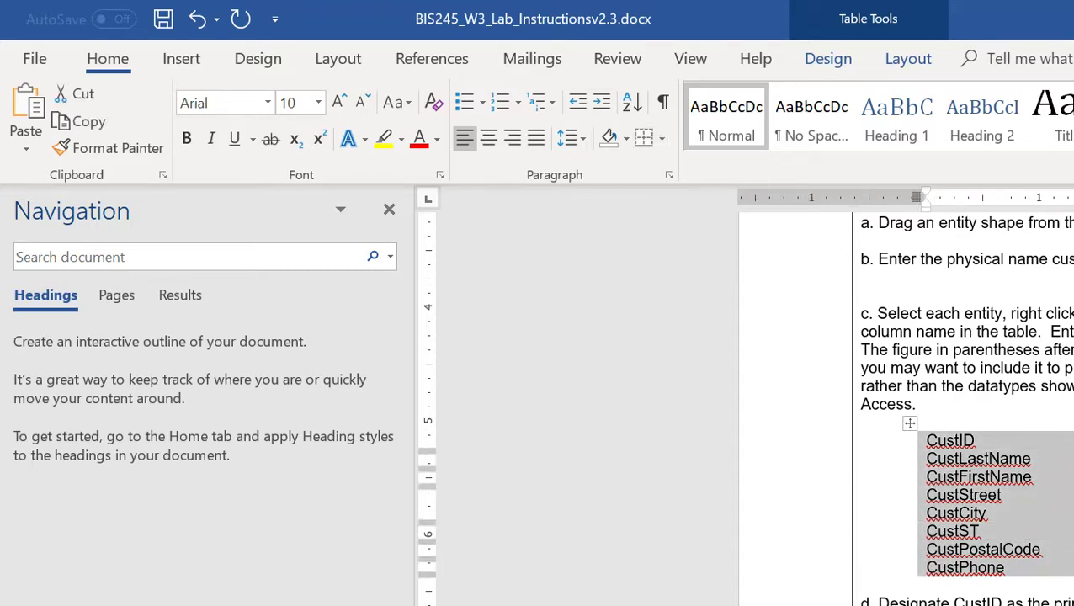
key("alt+Tab")
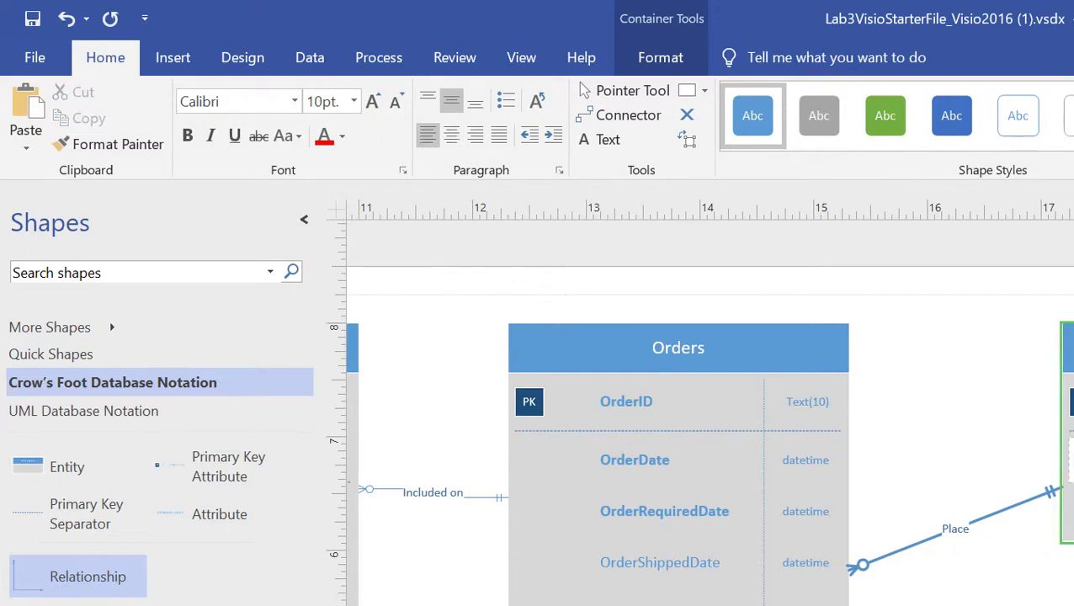
left_click(1072, 511)
double_click(1071, 511)
key("Escape")
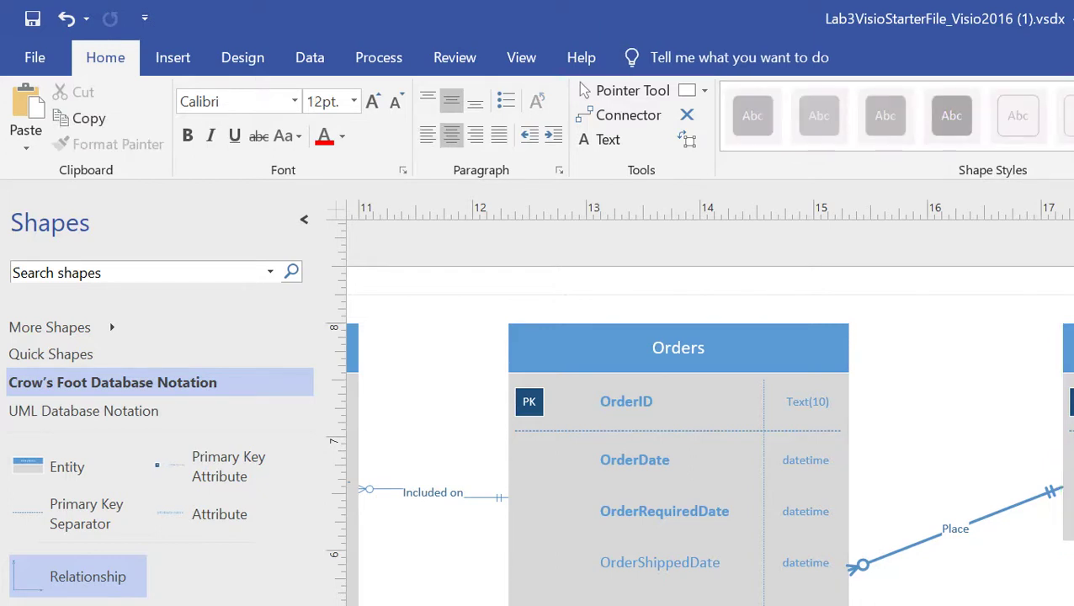
key("ctrl+z")
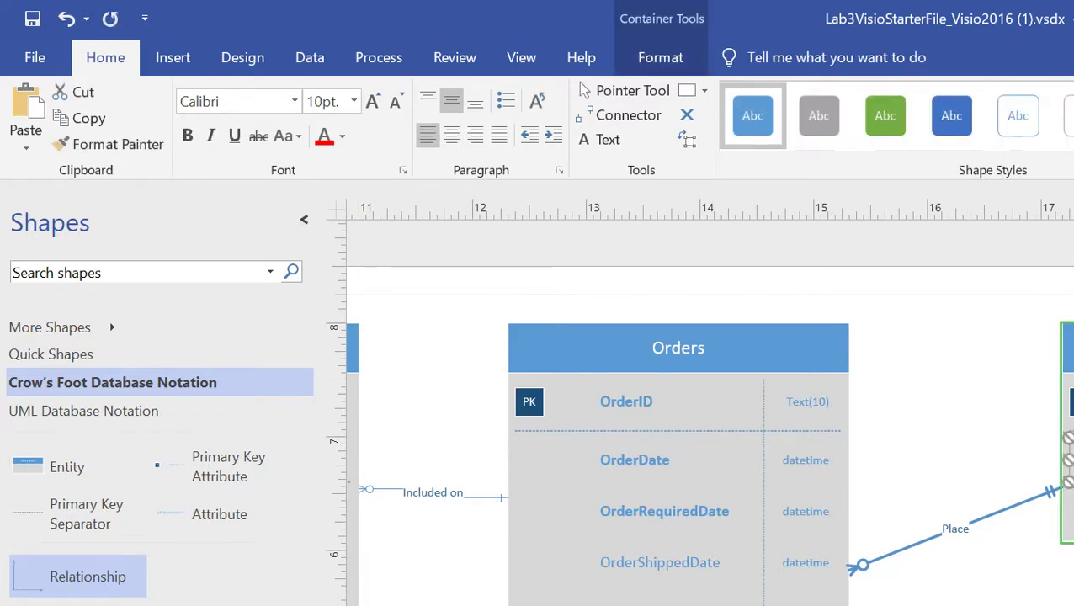
key("ctrl+y")
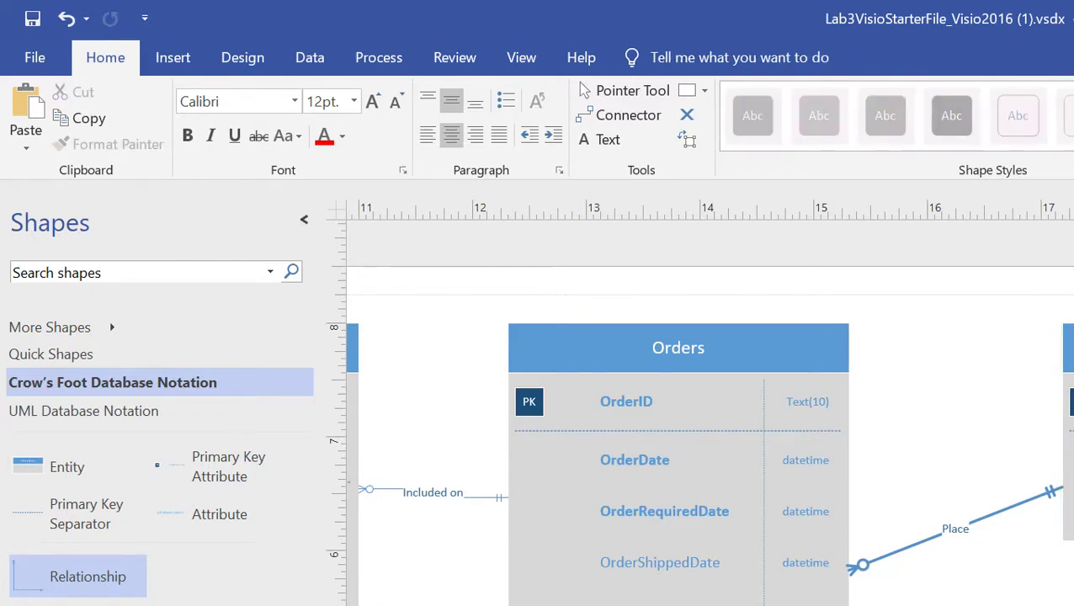
key("ctrl+z")
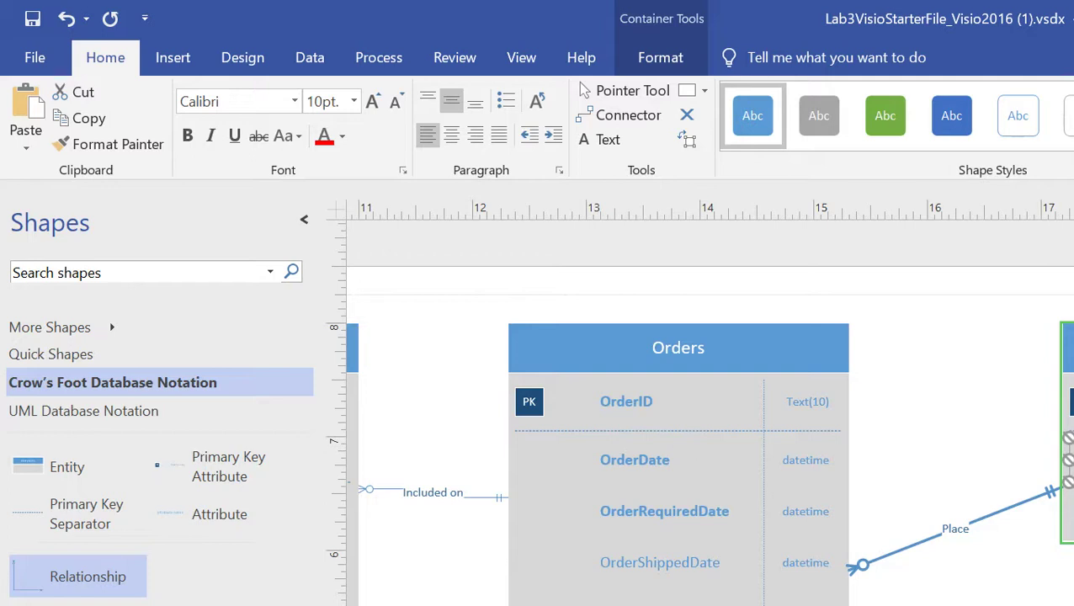
left_click(1071, 511)
left_click(1071, 460)
left_click(1071, 511)
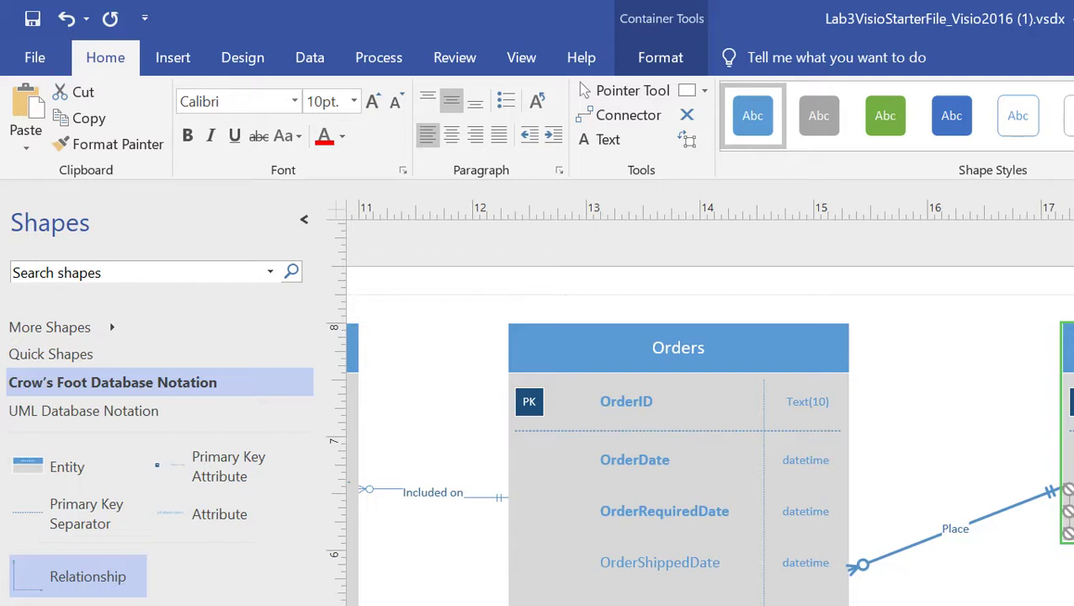
left_click(1069, 581)
left_click(1070, 511)
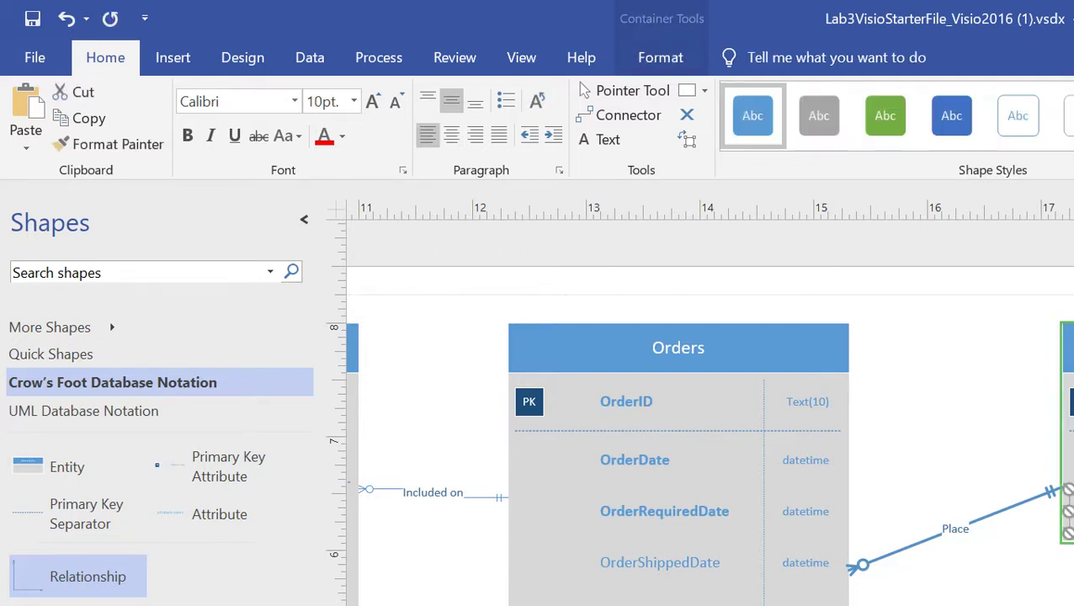
left_click(1070, 460)
left_click(1069, 511)
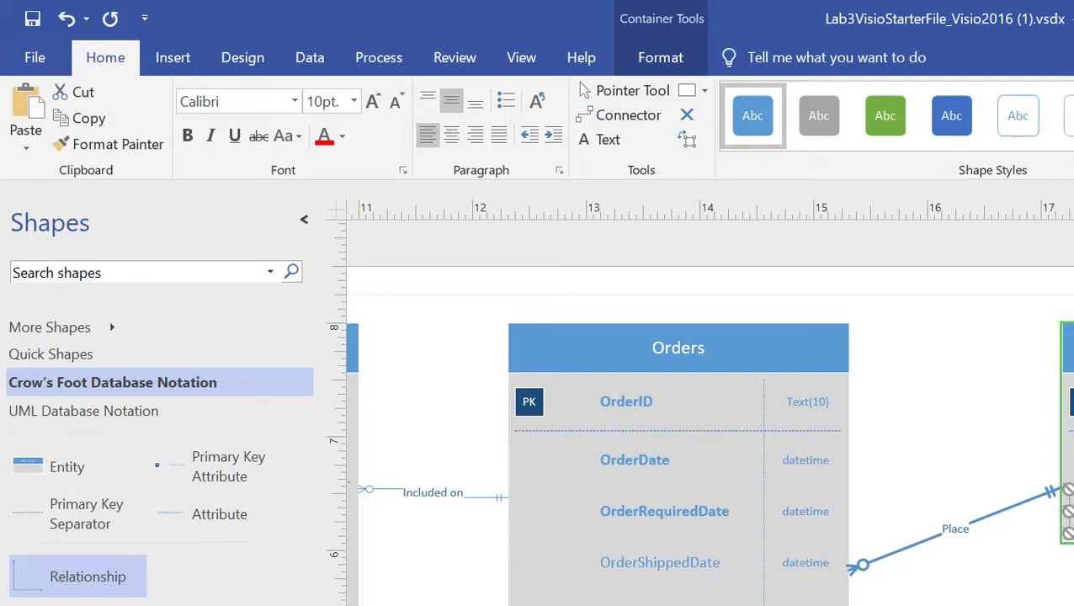
- Undo the last two changes made to the new entity
left_click(1069, 348)
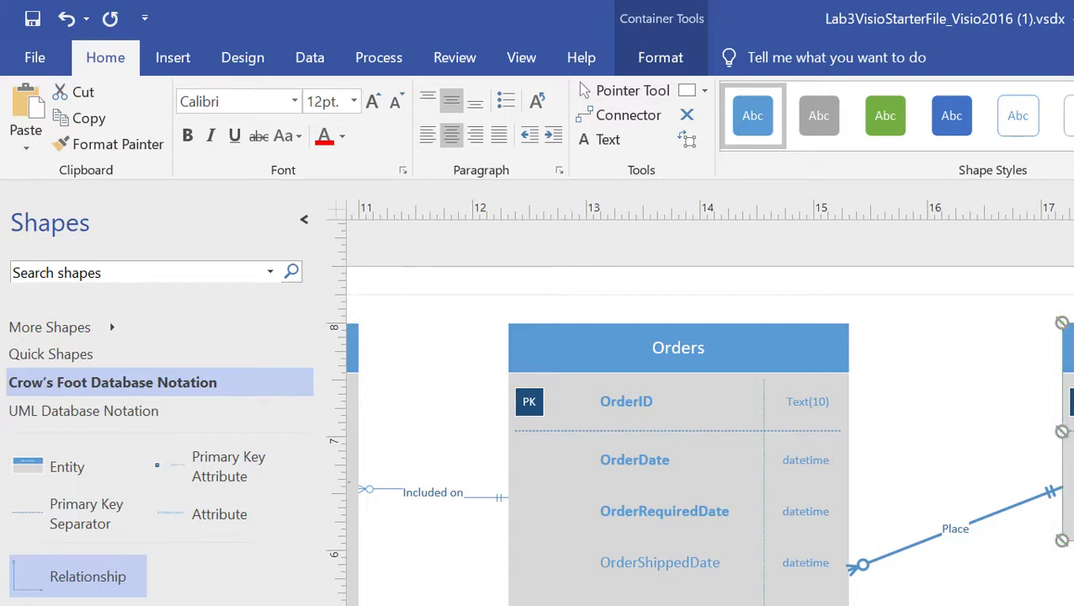
key("Escape")
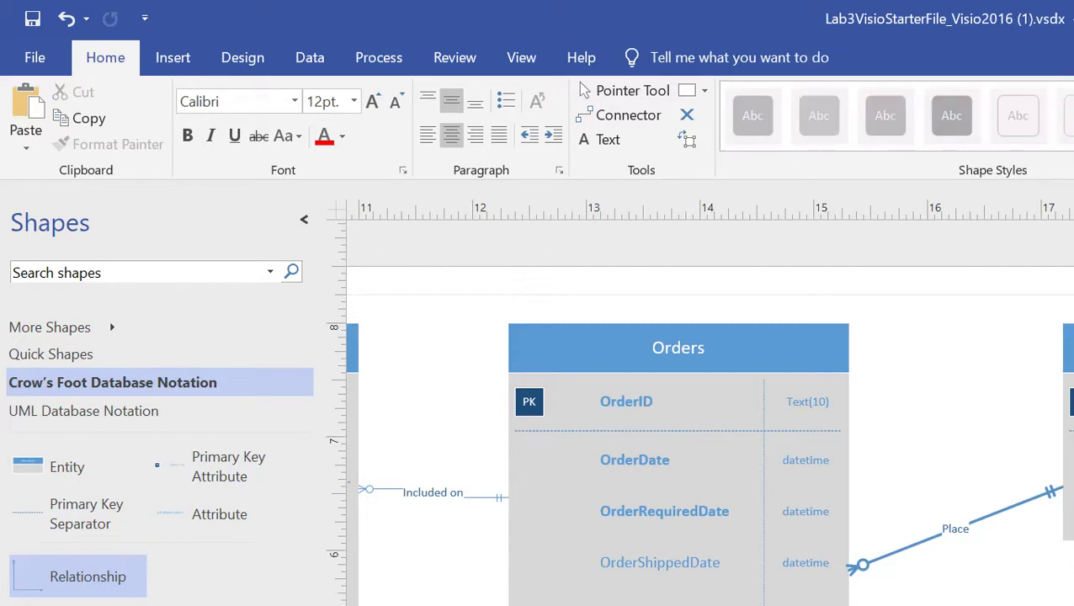
key("ctrl+z")
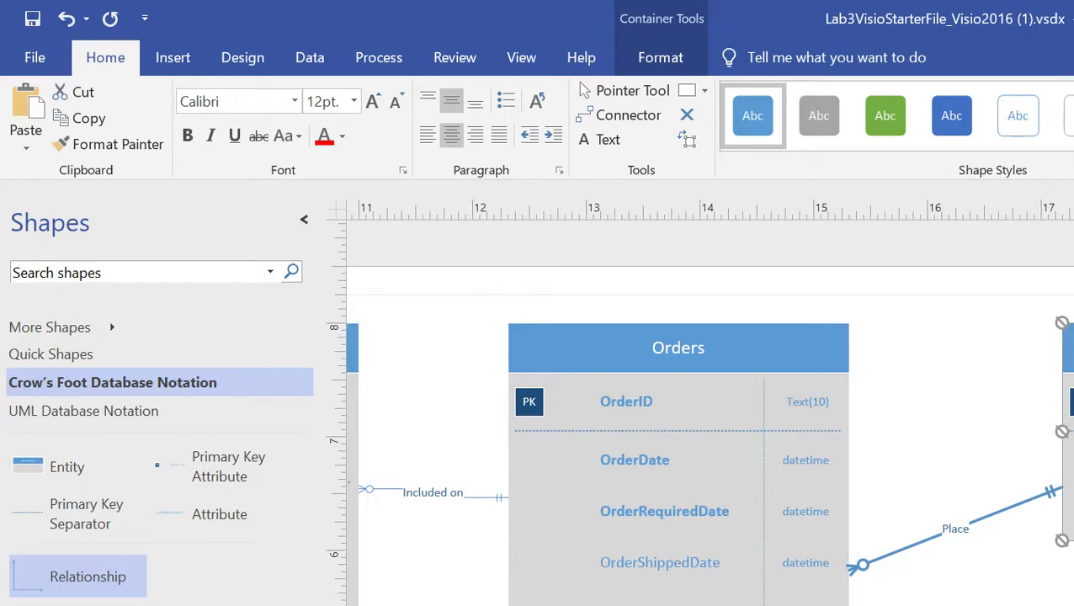
key("ctrl+z")
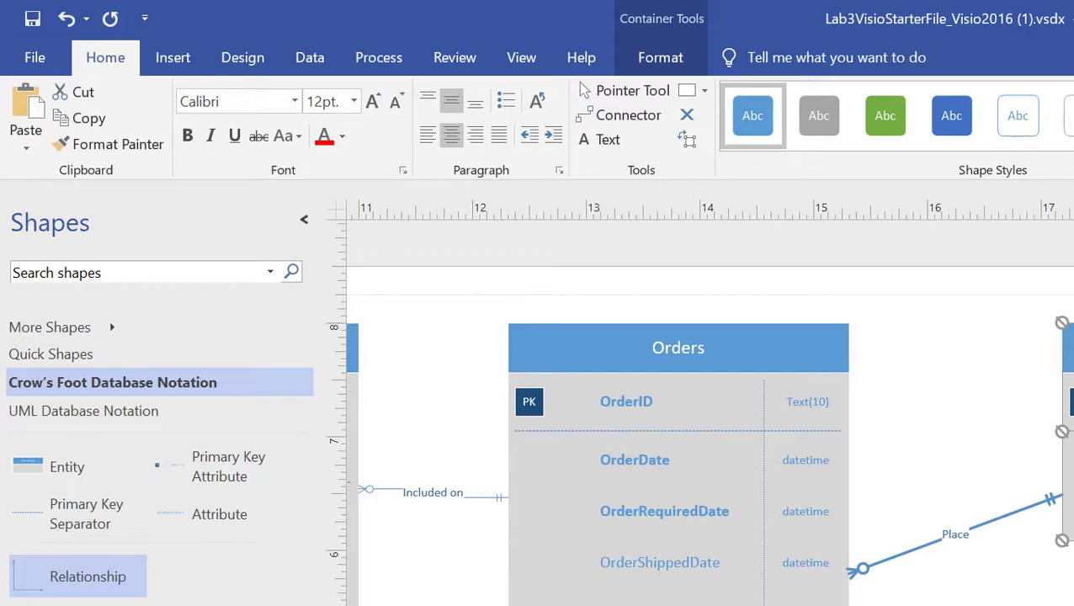
- Add two line breaks to the data type text of the new entity's primary key attribute
left_click(1070, 461)
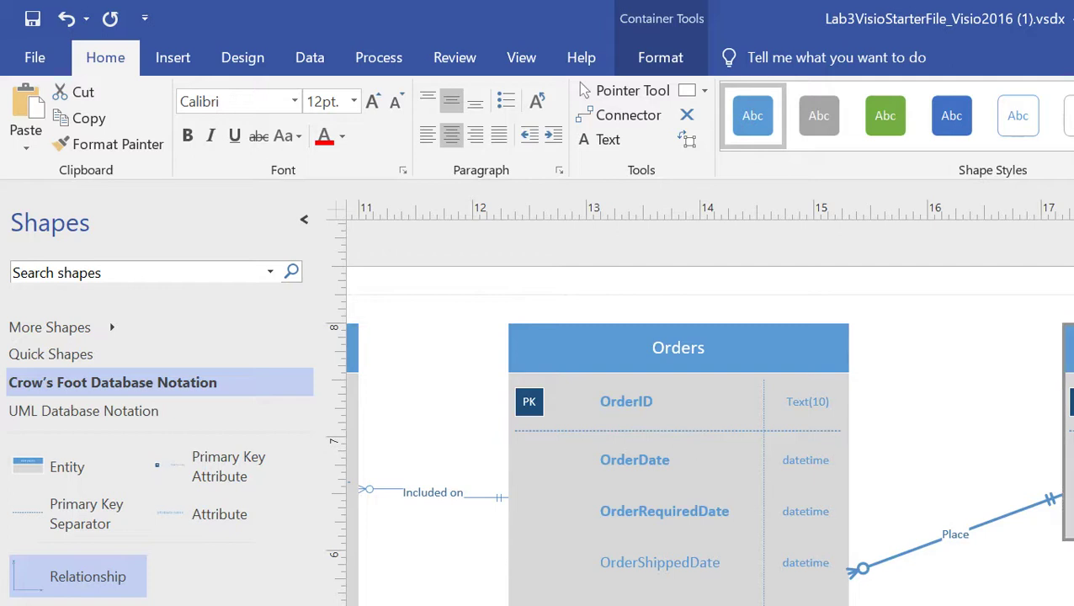
double_click(1072, 403)
left_click(1072, 403)
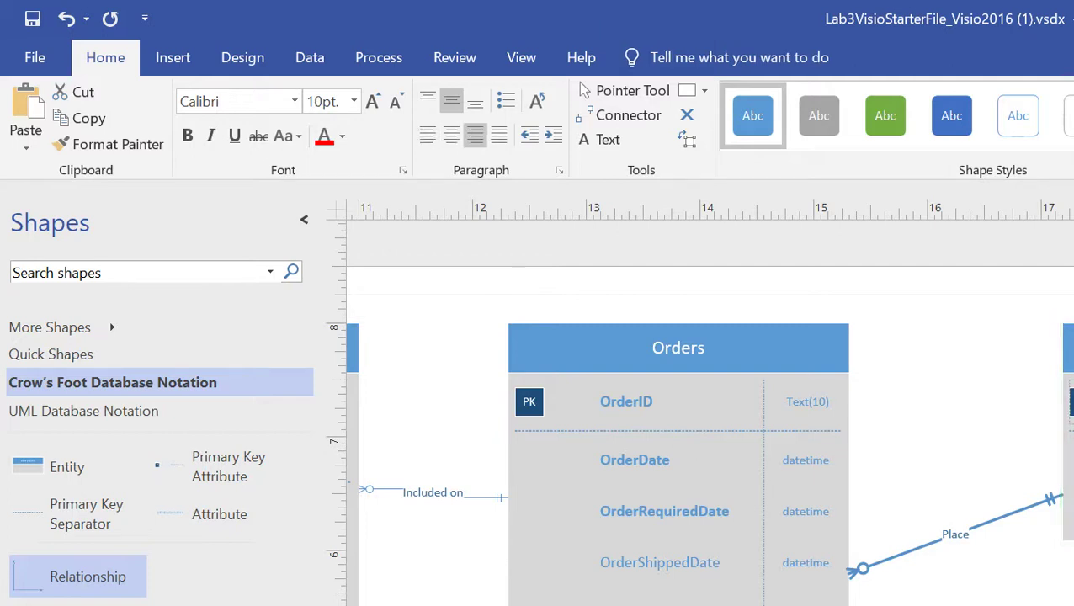
left_click(1071, 402)
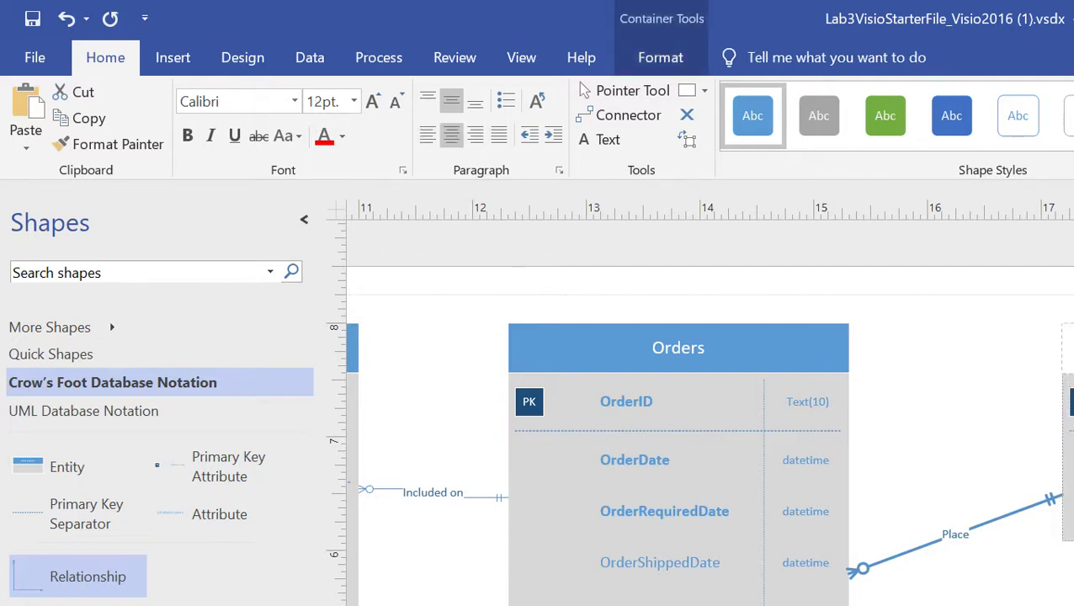
double_click(1072, 402)
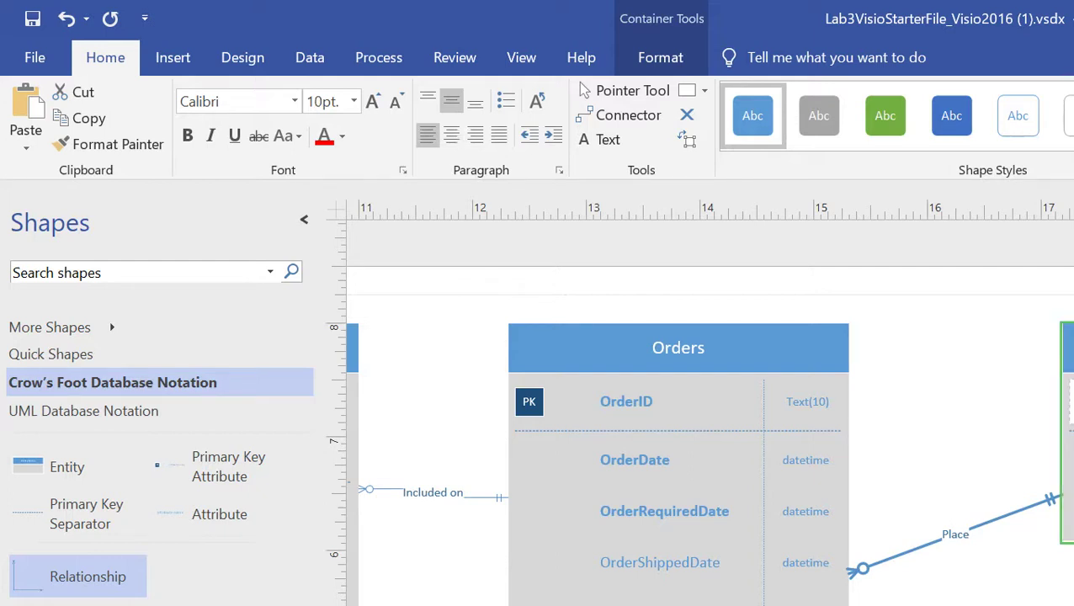
left_click(1072, 402)
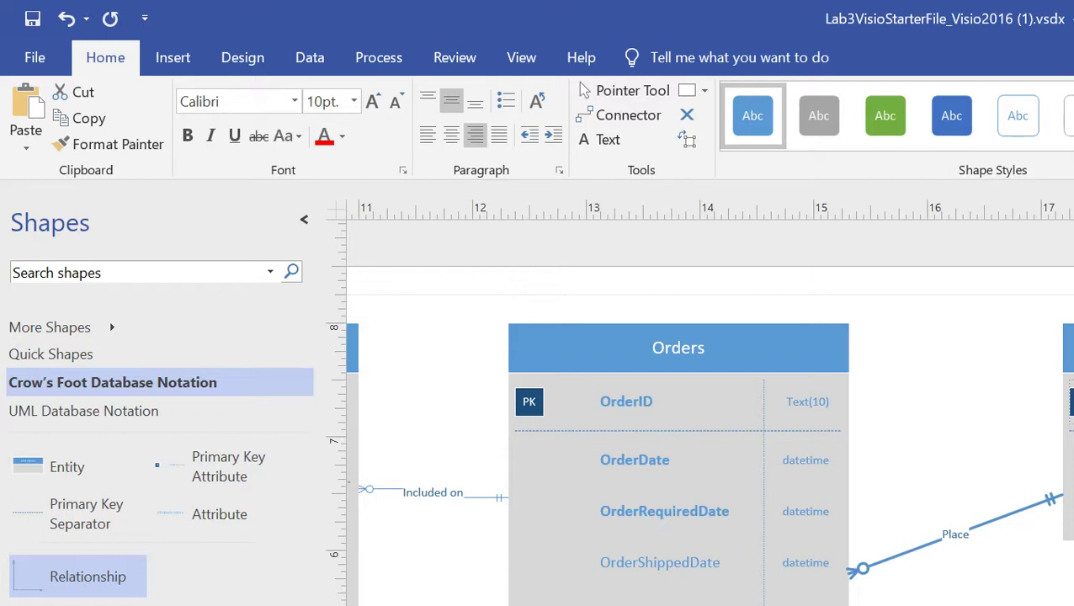
double_click(1072, 403)
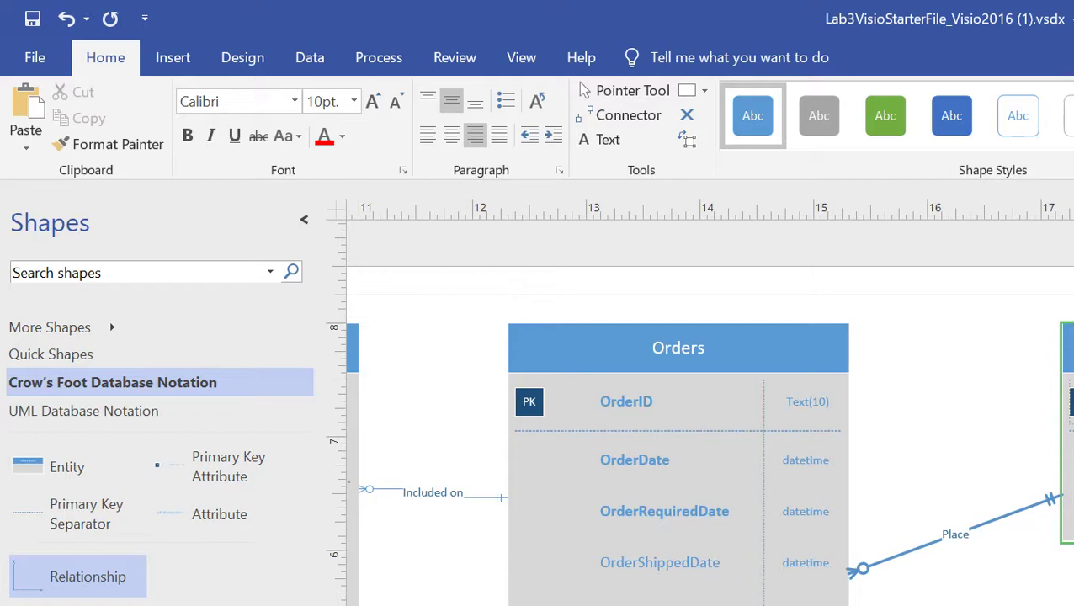
key("Return")
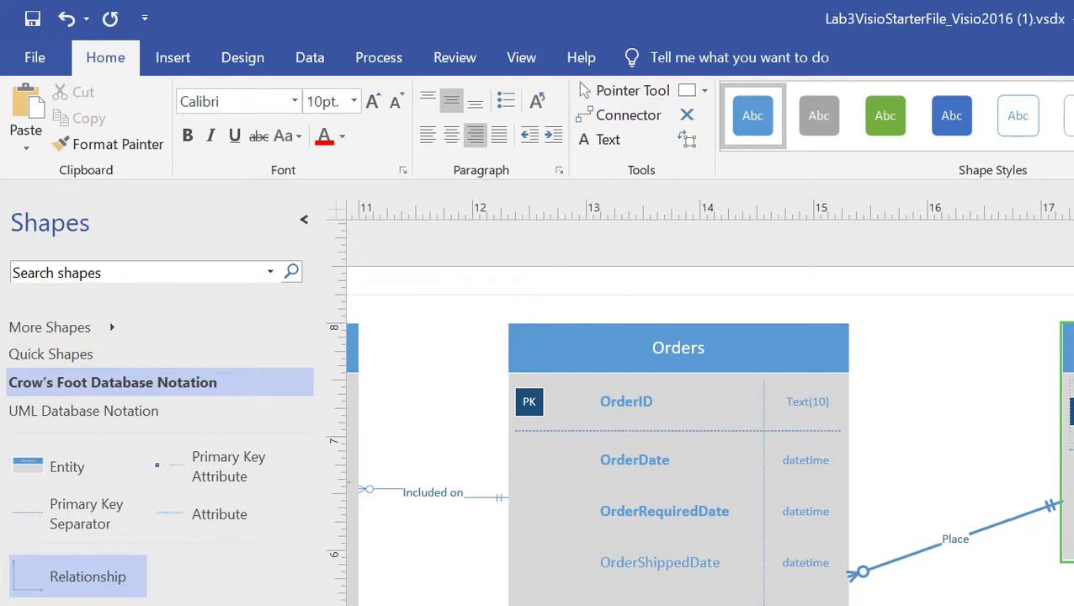
key("Return")
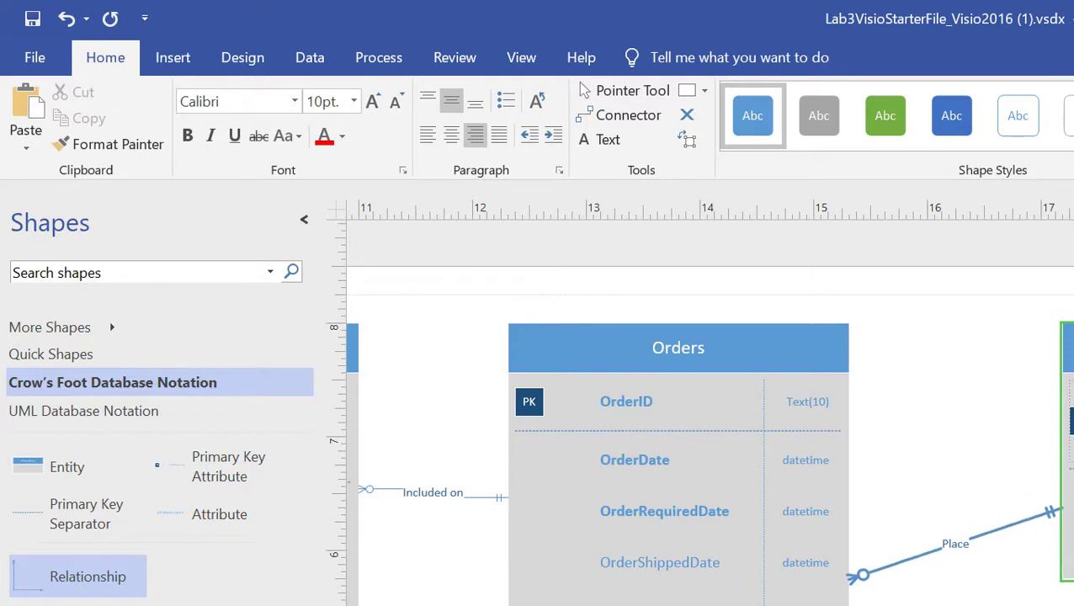
- Add two line breaks to the data type text of the first attribute below the new entity's primary key
left_click(1072, 499)
left_click(1072, 498)
left_click(1072, 498)
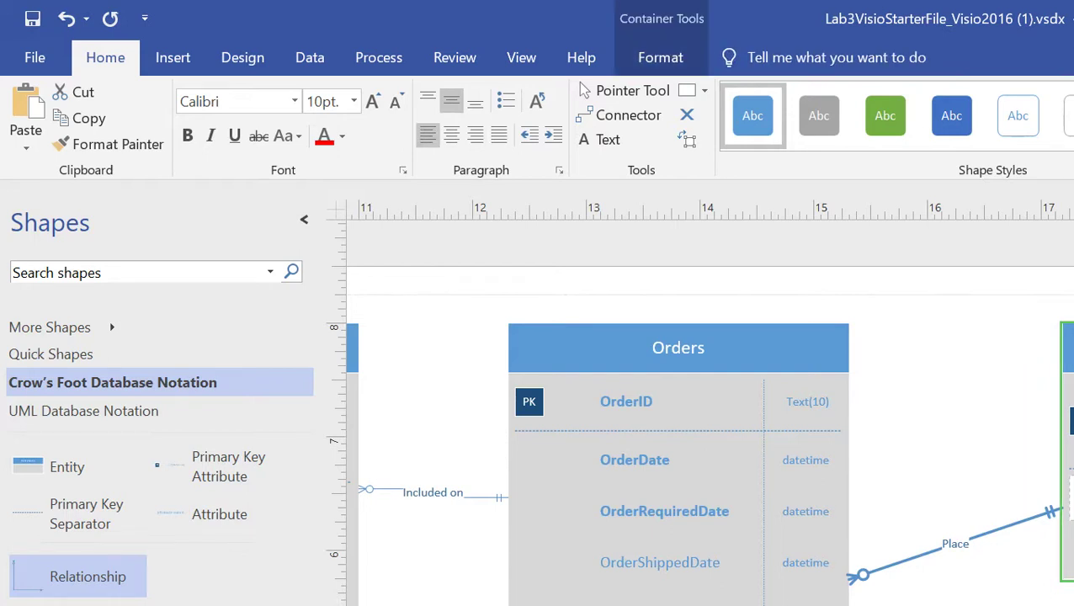
left_click(1072, 498)
left_click(1069, 348)
left_click(1069, 286)
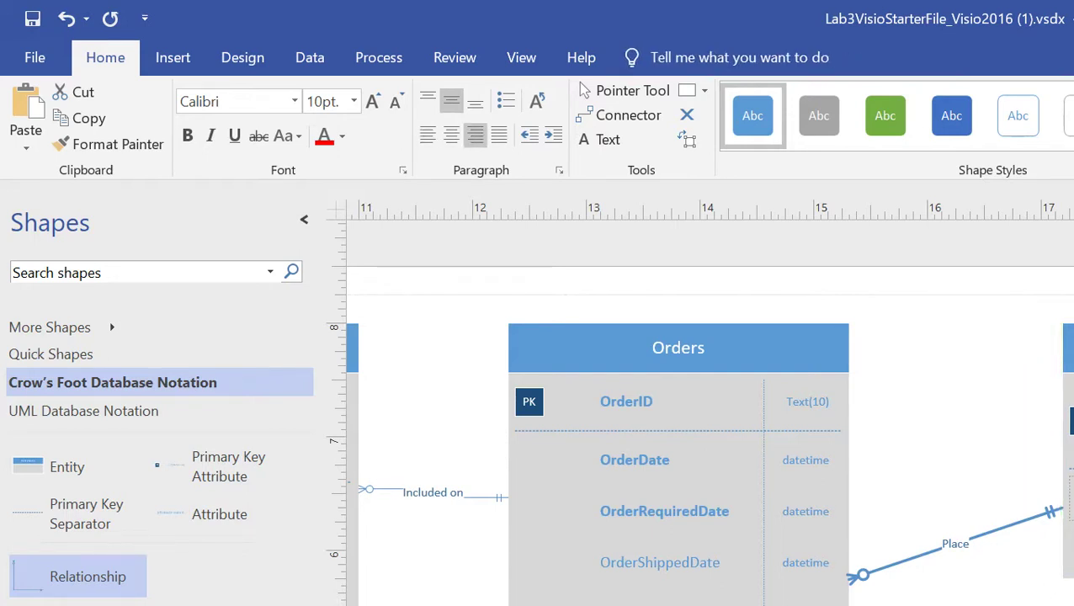
left_click(1071, 498)
left_click(1071, 498)
left_click(1071, 499)
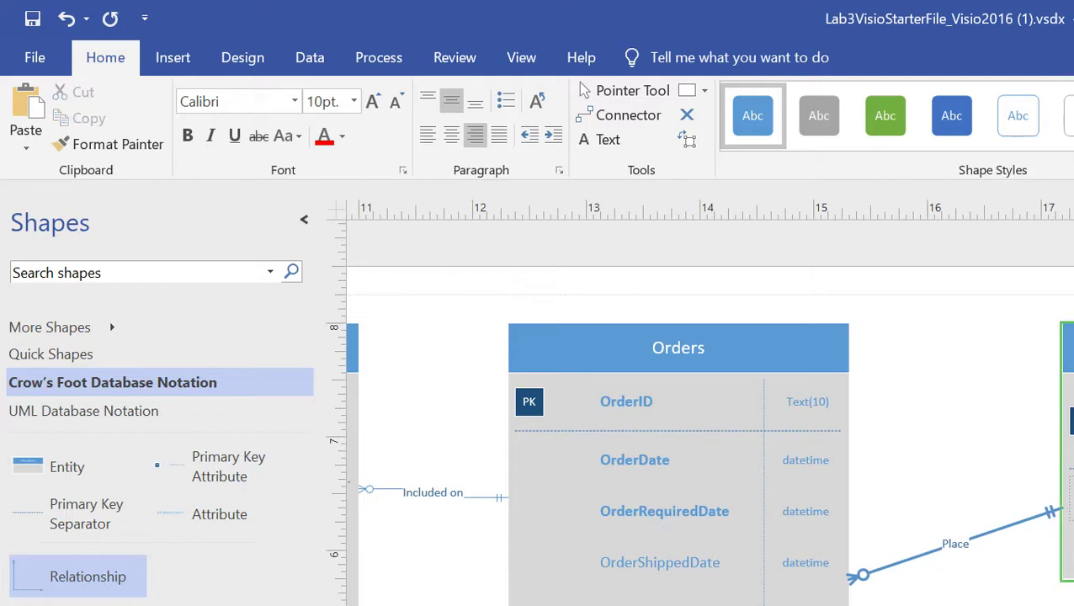
key("Return")
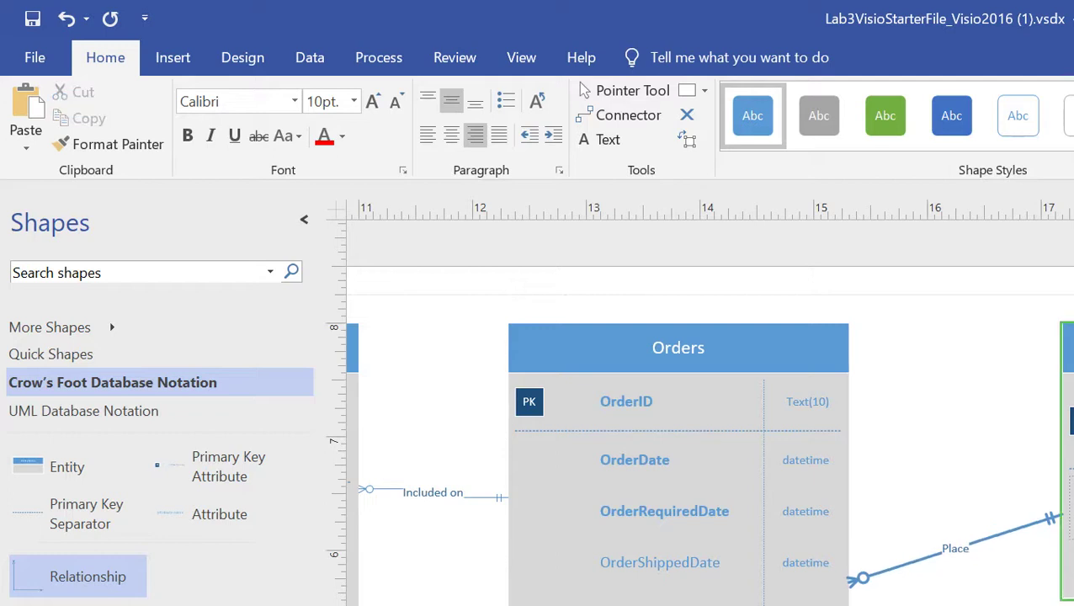
key("Return")
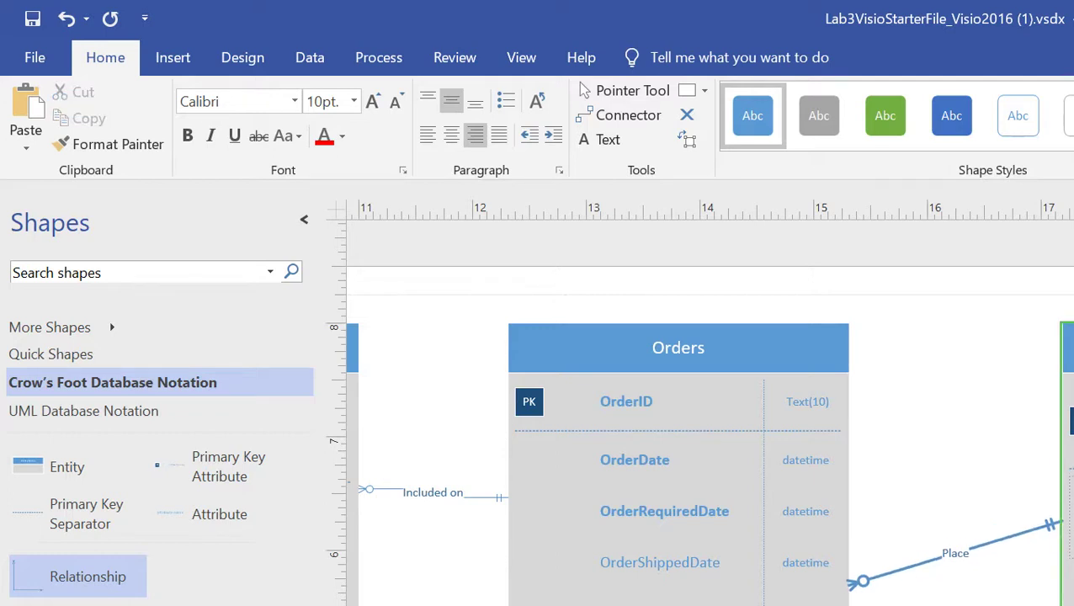
- Extend the data type text of the new entity's second attribute below the primary key with line breaks
left_click(1069, 347)
left_click(1071, 584)
left_click(1069, 347)
left_click(1071, 584)
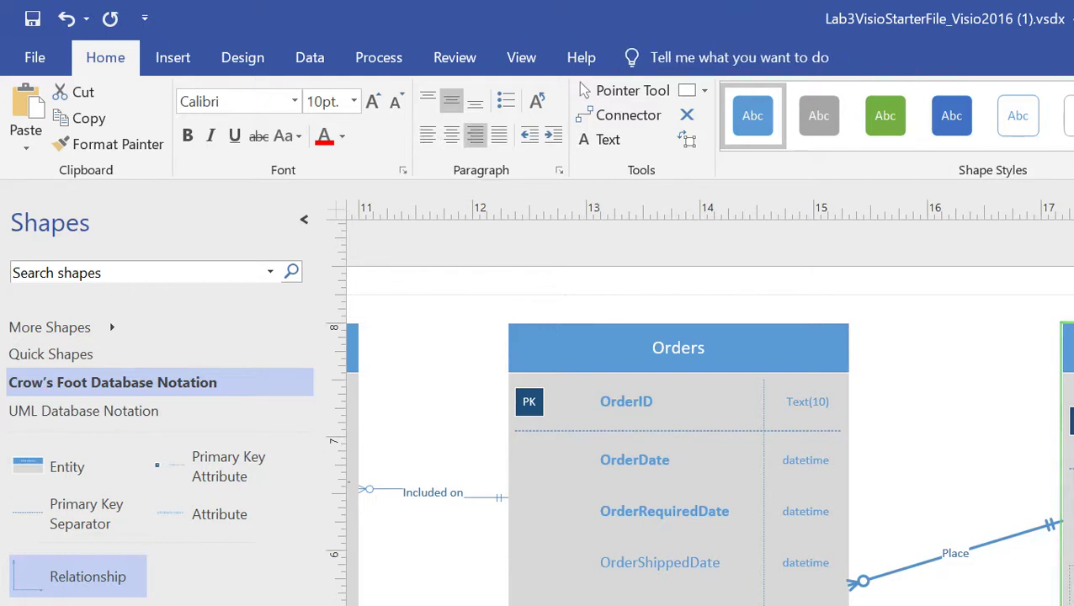
left_click(1069, 347)
left_click(1071, 584)
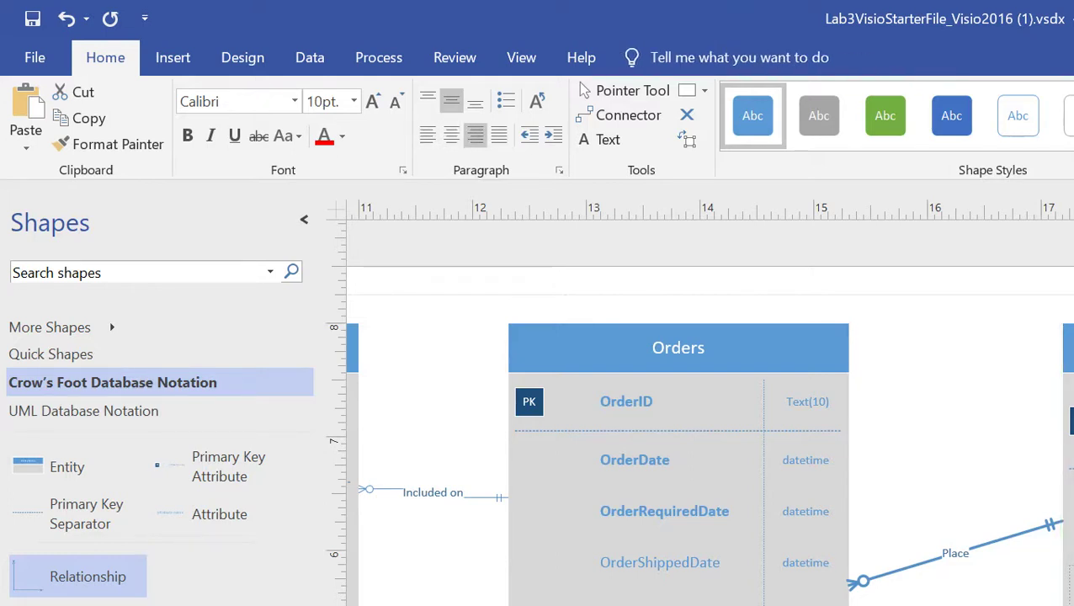
double_click(1071, 584)
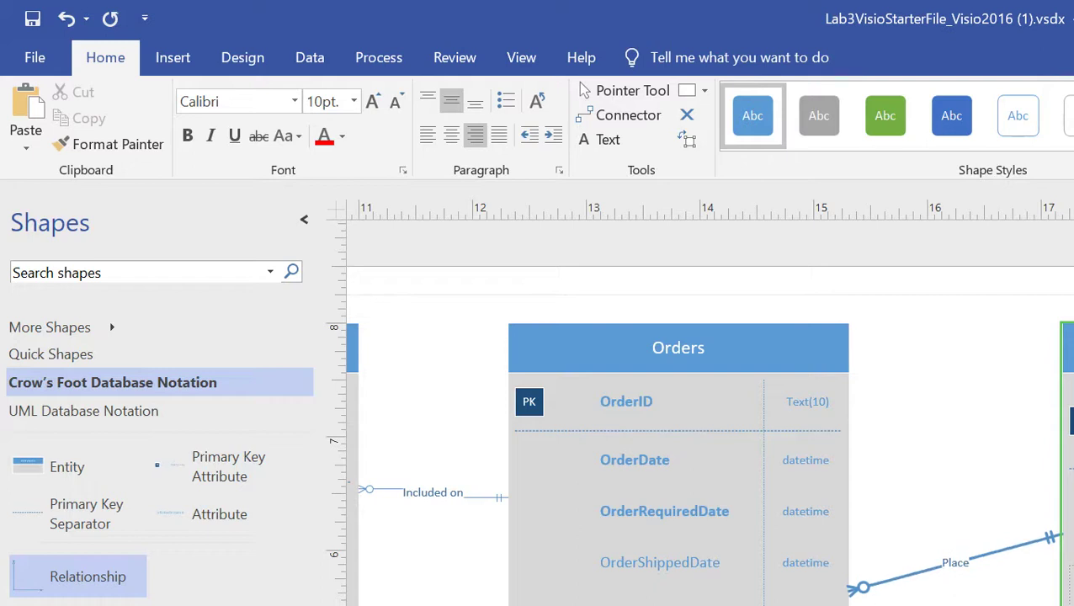
key("Escape")
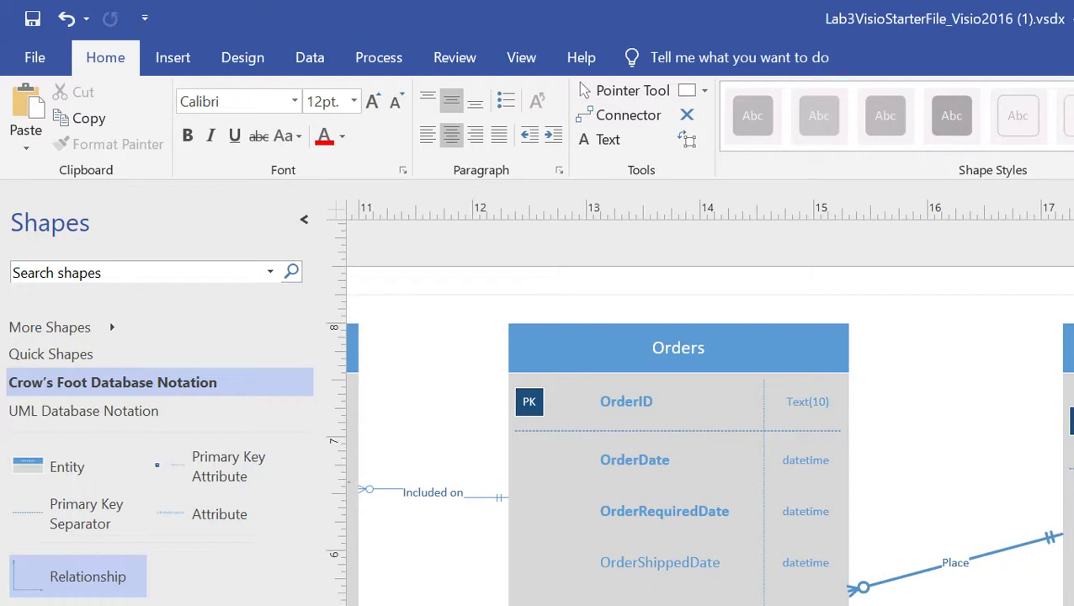
- Switch to the lab instructions in Word, review the expected ERD and the Step 4 deliverable, and return to Visio
key("alt+Tab")
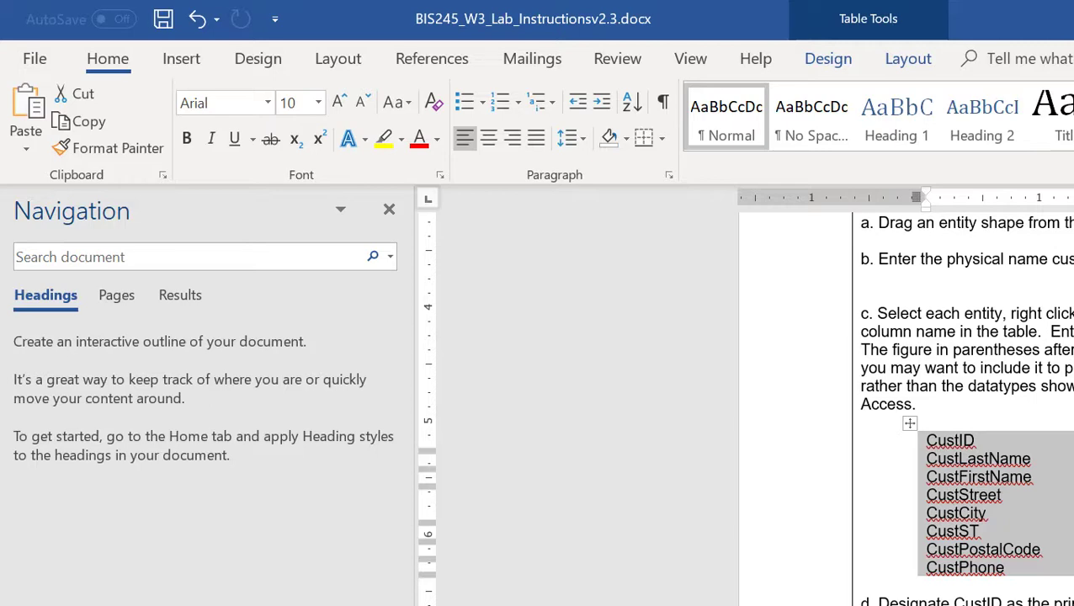
scroll(960, 404, "down", 10)
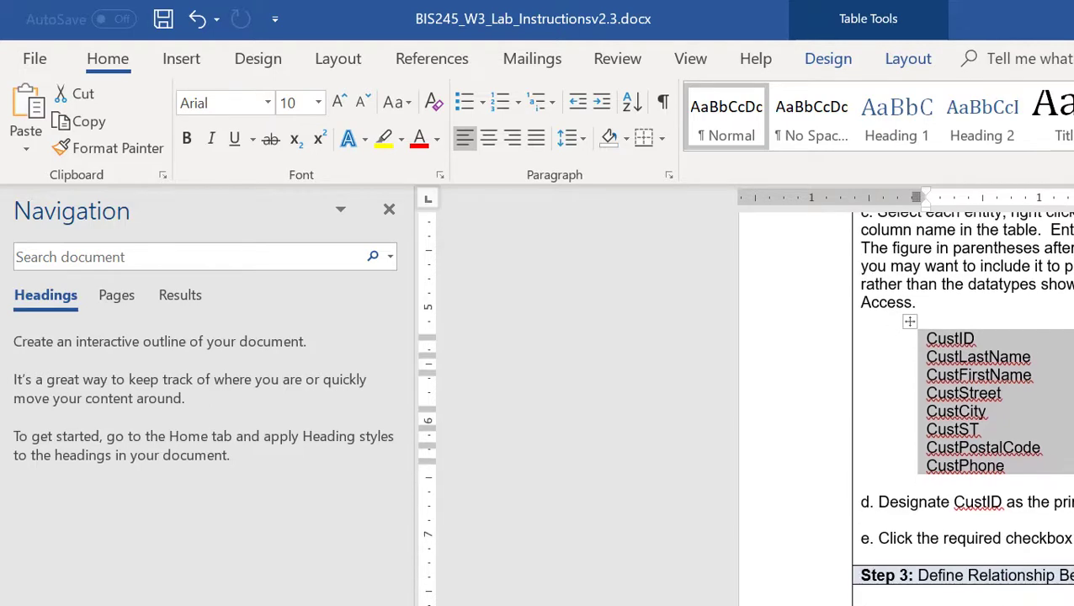
scroll(960, 404, "down", 8)
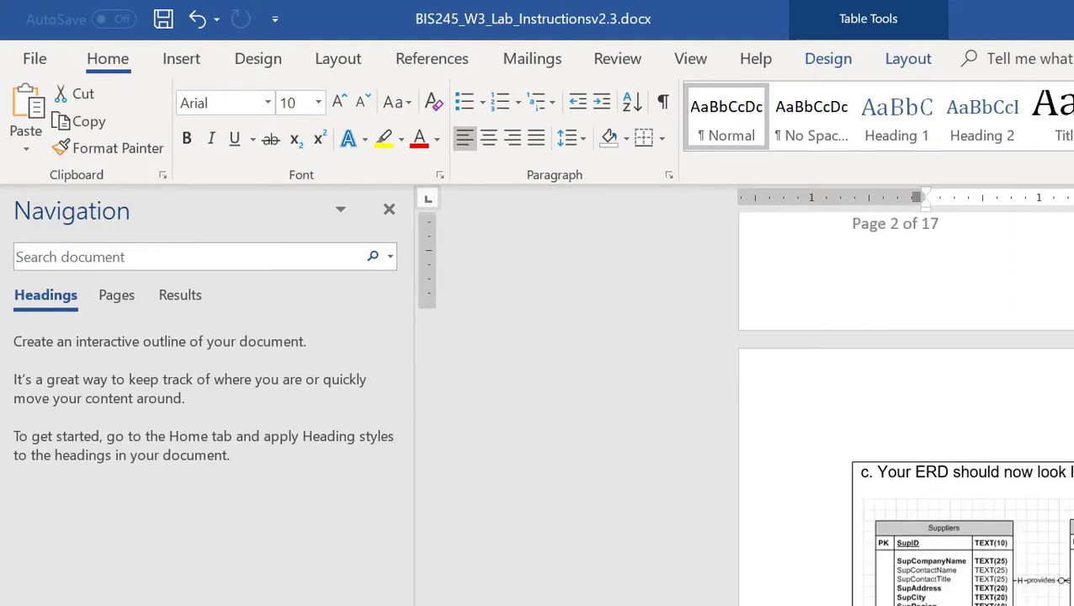
scroll(960, 404, "down", 3)
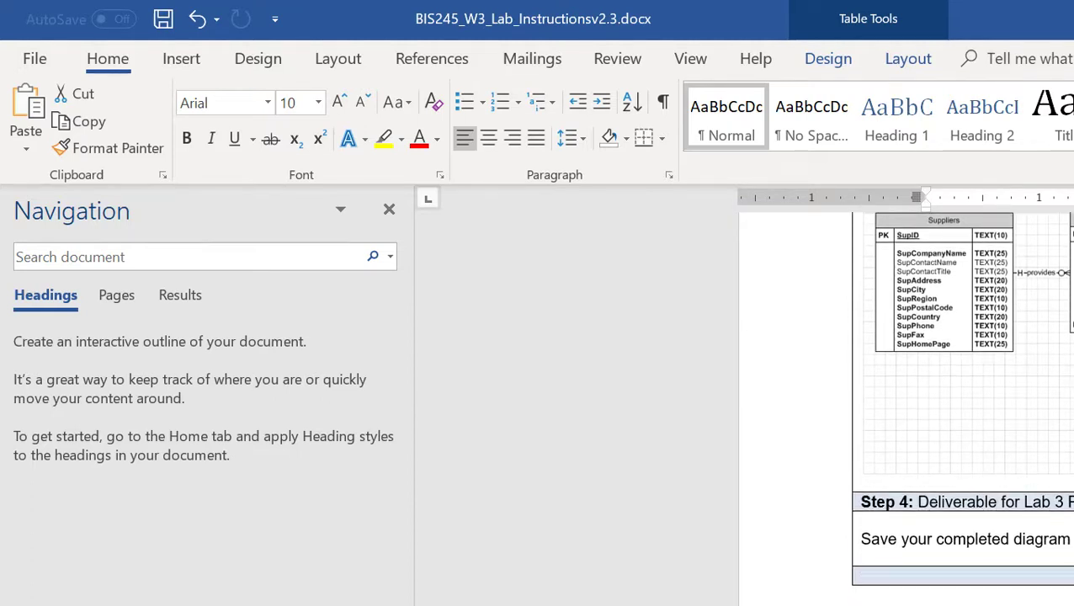
key("alt+Tab")
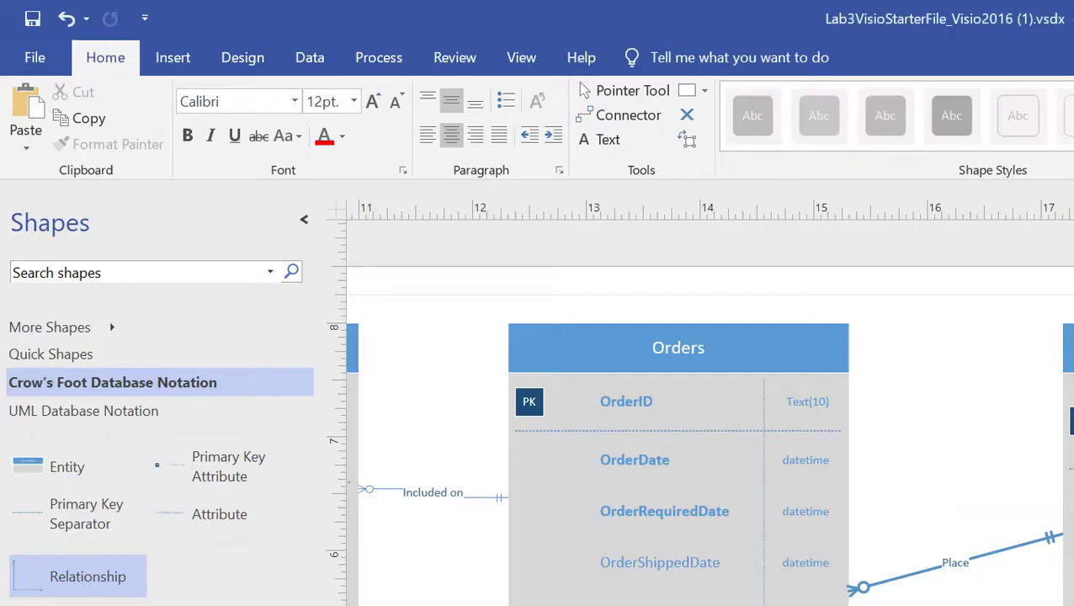